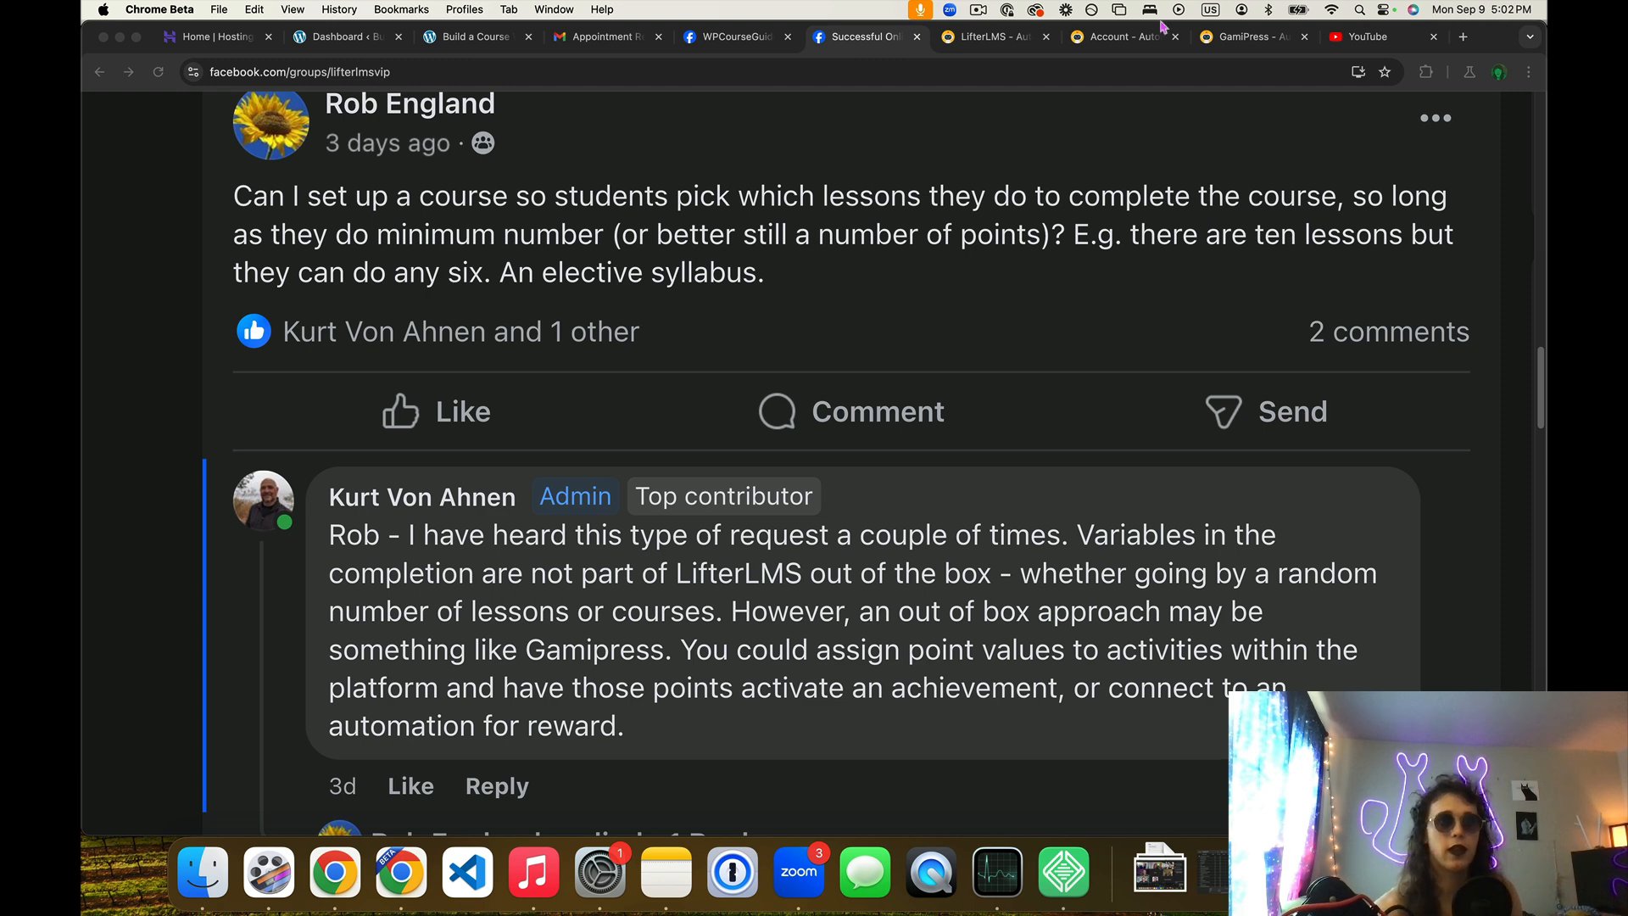
Review the triggers and actions of AutomatorWP's LifterLMS add-on, highlighting the "Mark a course as completed" action
{"action": "left_click", "coordinate": [982, 44]}
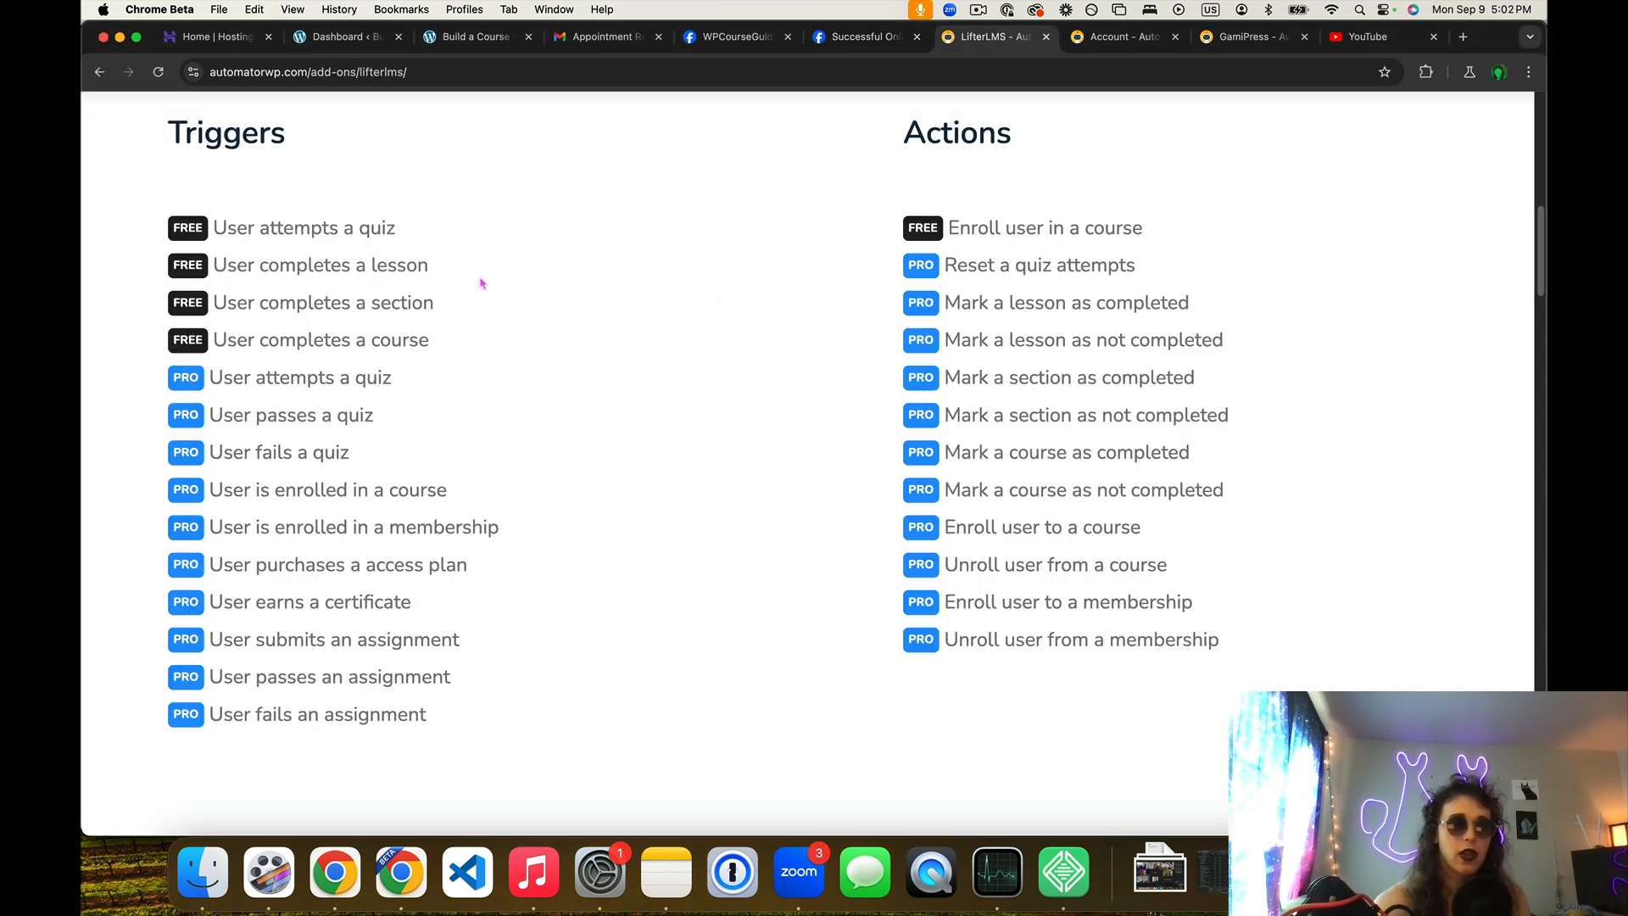
{"action": "scroll", "coordinate": [480, 283], "scroll_direction": "up", "scroll_amount": 3}
{"action": "scroll", "coordinate": [480, 283], "scroll_direction": "down", "scroll_amount": 3}
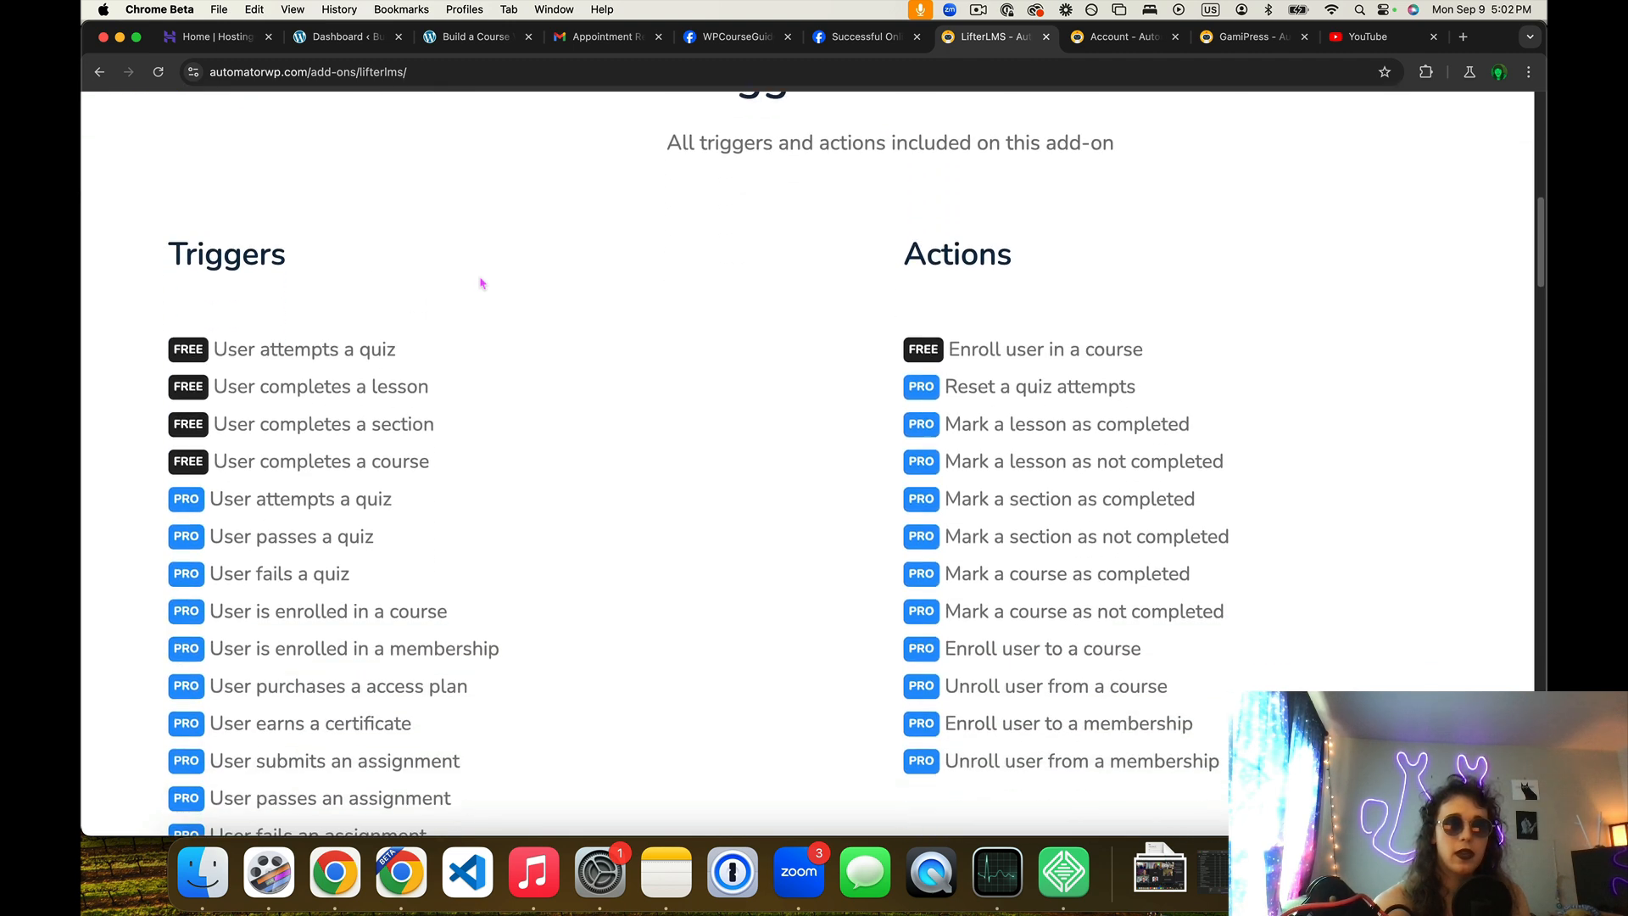
{"action": "scroll", "coordinate": [480, 284], "scroll_direction": "down", "scroll_amount": 1}
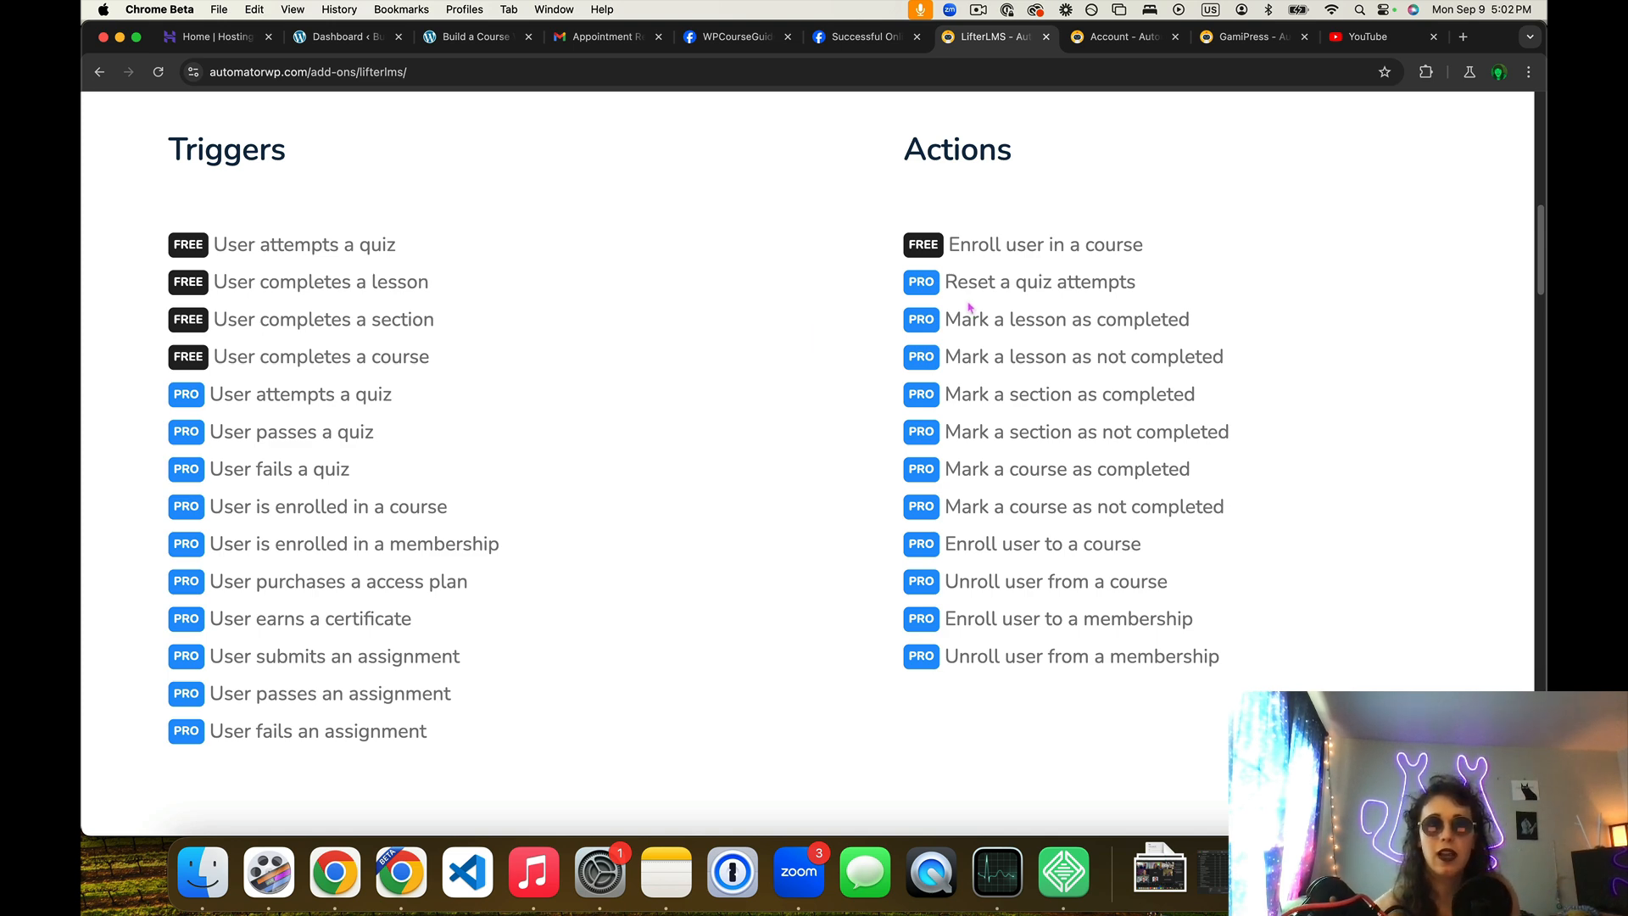
{"action": "left_click_drag", "start_coordinate": [946, 322], "coordinate": [1188, 321]}
{"action": "left_click", "coordinate": [951, 472]}
{"action": "triple_click", "coordinate": [951, 472]}
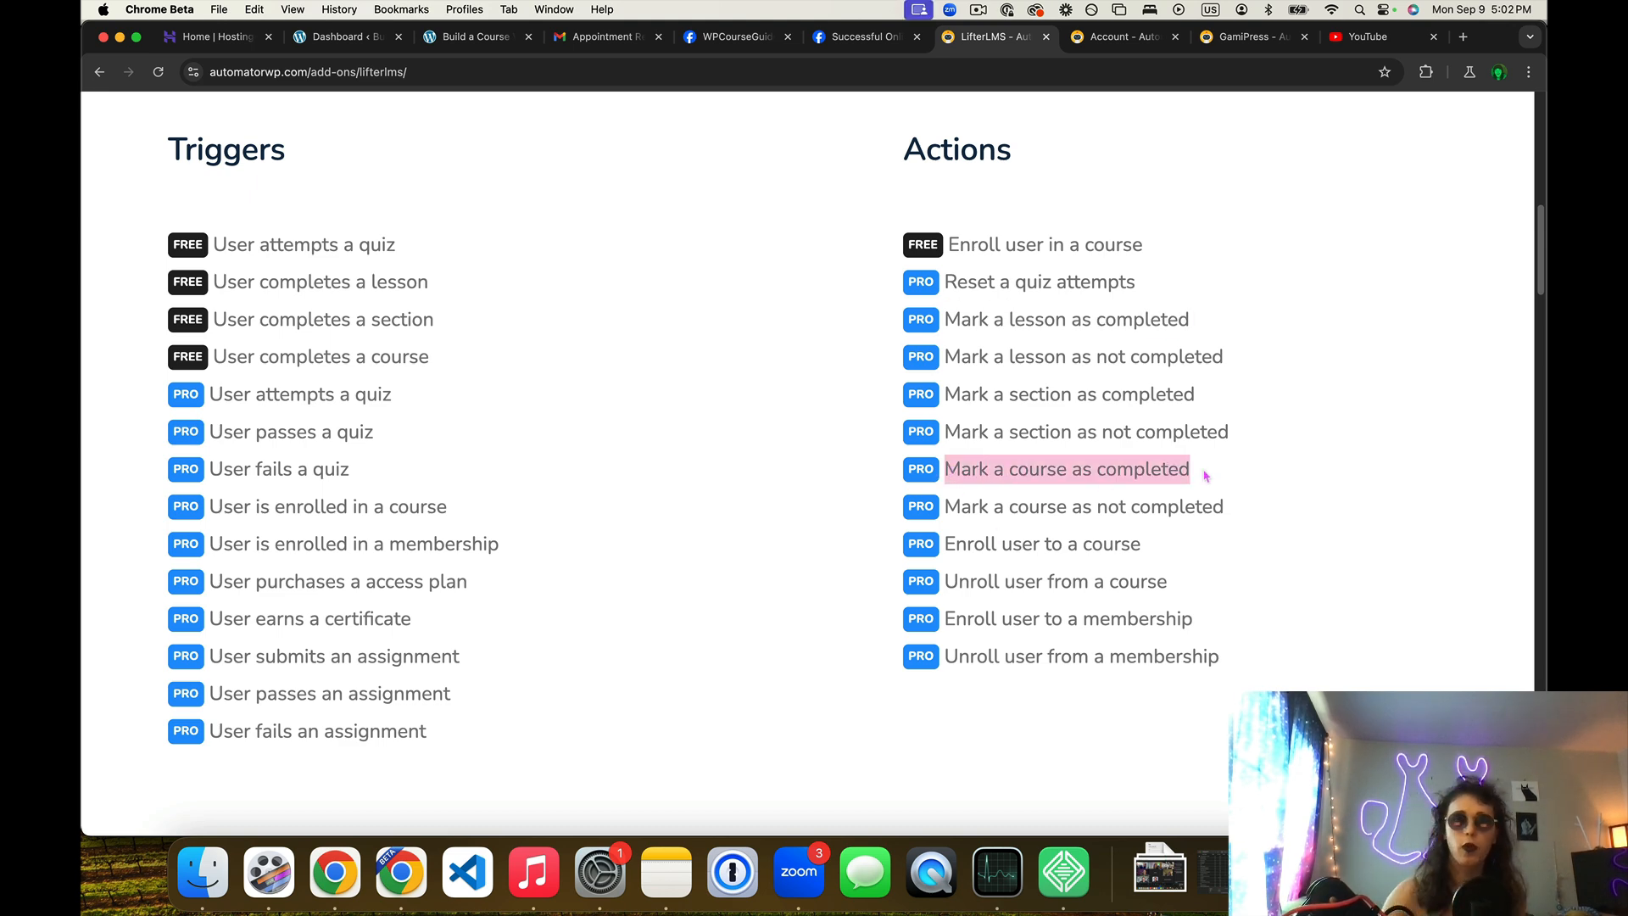
Review AutomatorWP's GamiPress add-on, highlighting the "User earns an amount of points of a type" trigger, and return to the LifterLMS add-on page
{"action": "left_click", "coordinate": [1226, 38]}
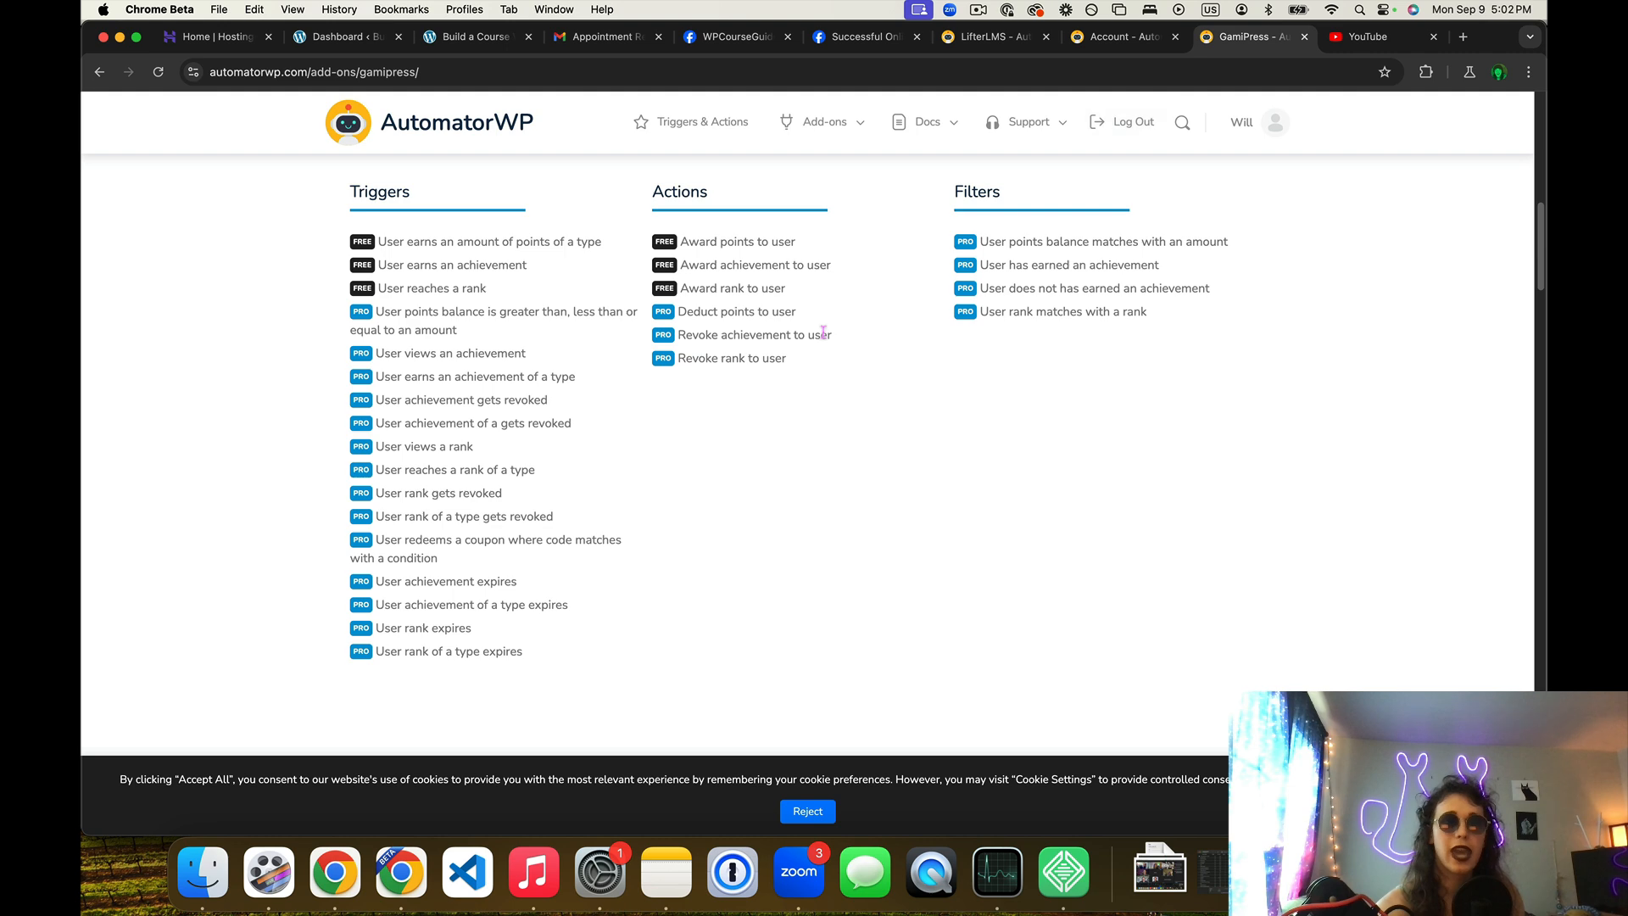
{"action": "scroll", "coordinate": [820, 332], "scroll_direction": "up", "scroll_amount": 10}
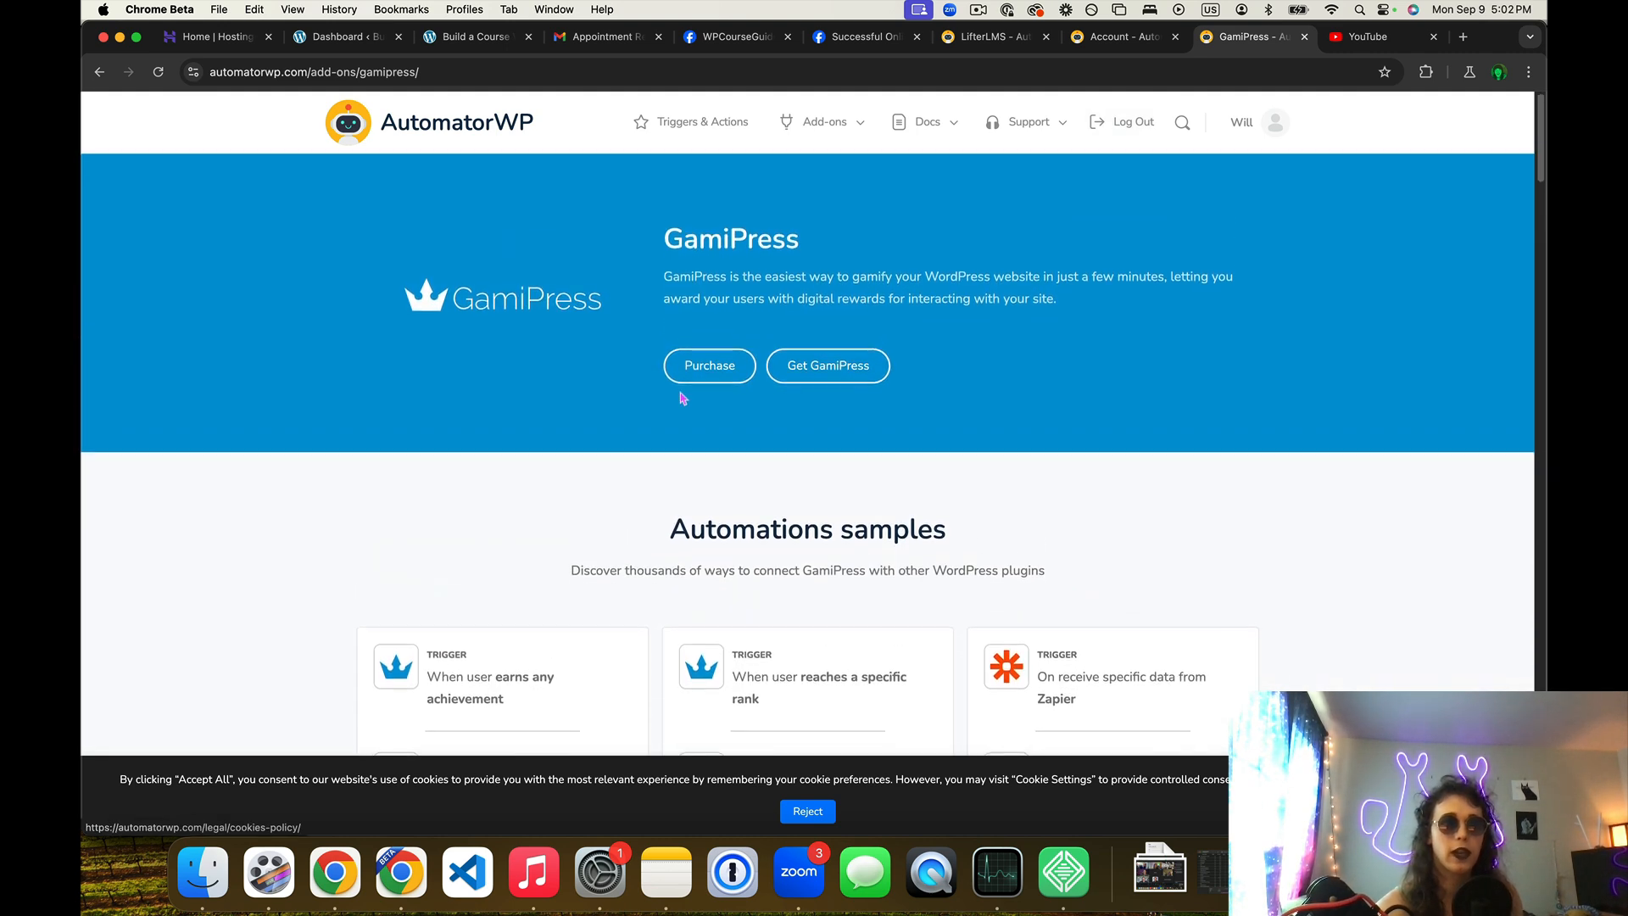
{"action": "scroll", "coordinate": [683, 399], "scroll_direction": "down", "scroll_amount": 1}
{"action": "scroll", "coordinate": [683, 398], "scroll_direction": "up", "scroll_amount": 3}
{"action": "scroll", "coordinate": [683, 399], "scroll_direction": "up", "scroll_amount": 2}
{"action": "scroll", "coordinate": [683, 399], "scroll_direction": "up", "scroll_amount": 1}
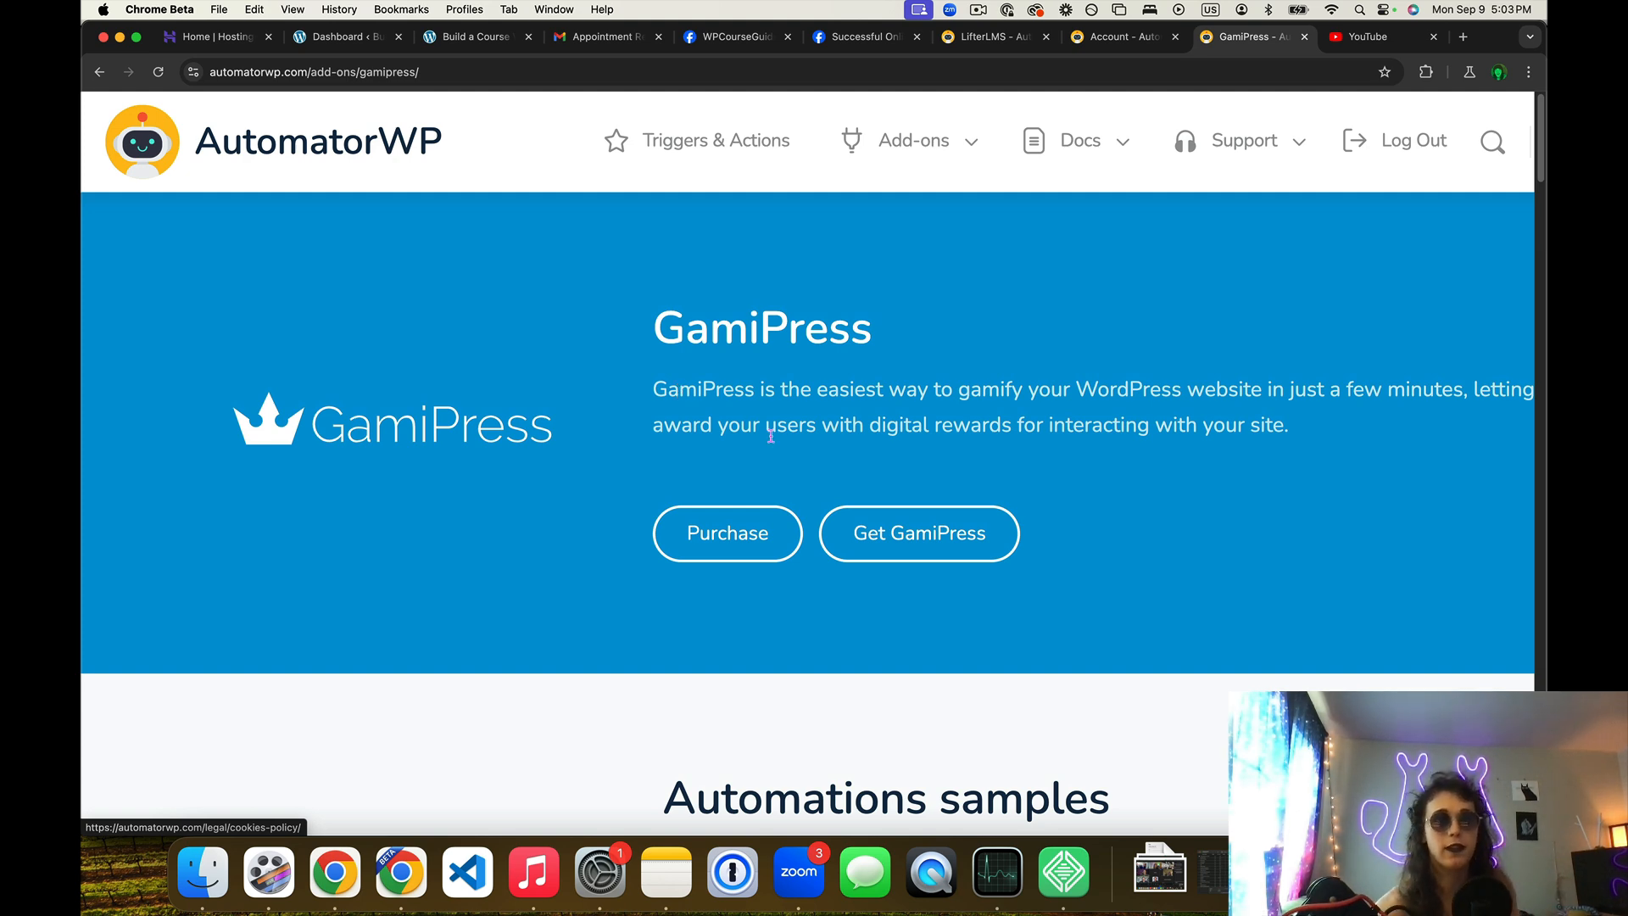
{"action": "scroll", "coordinate": [771, 436], "scroll_direction": "down", "scroll_amount": 15}
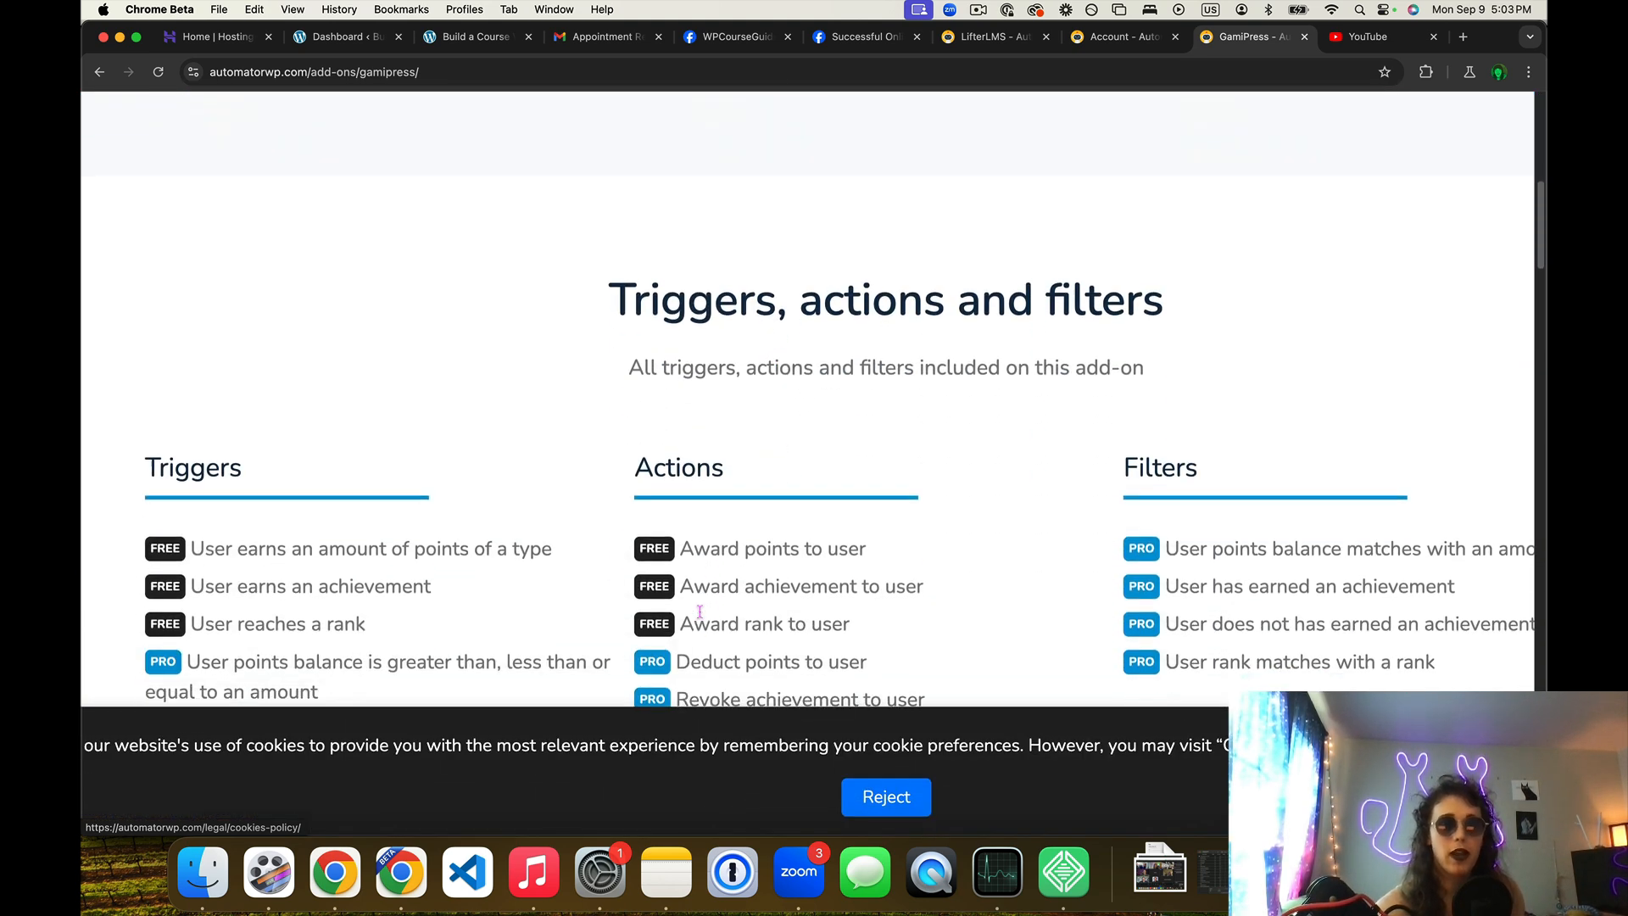
{"action": "scroll", "coordinate": [700, 612], "scroll_direction": "down", "scroll_amount": 2}
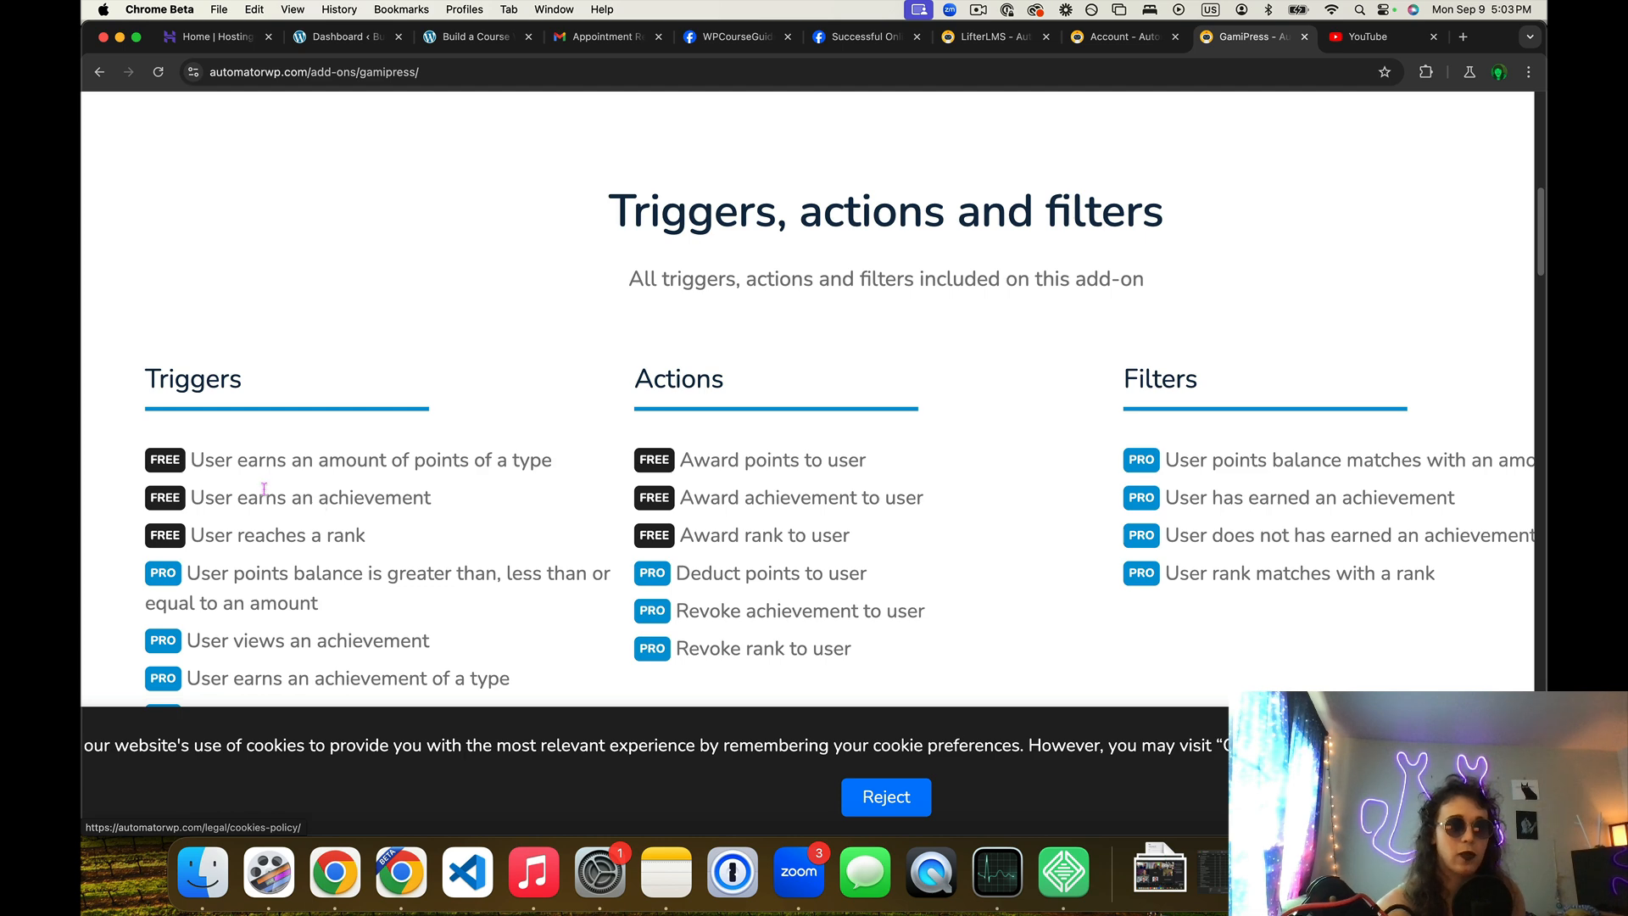
{"action": "scroll", "coordinate": [264, 489], "scroll_direction": "down", "scroll_amount": 1}
{"action": "left_click_drag", "start_coordinate": [194, 423], "coordinate": [558, 430]}
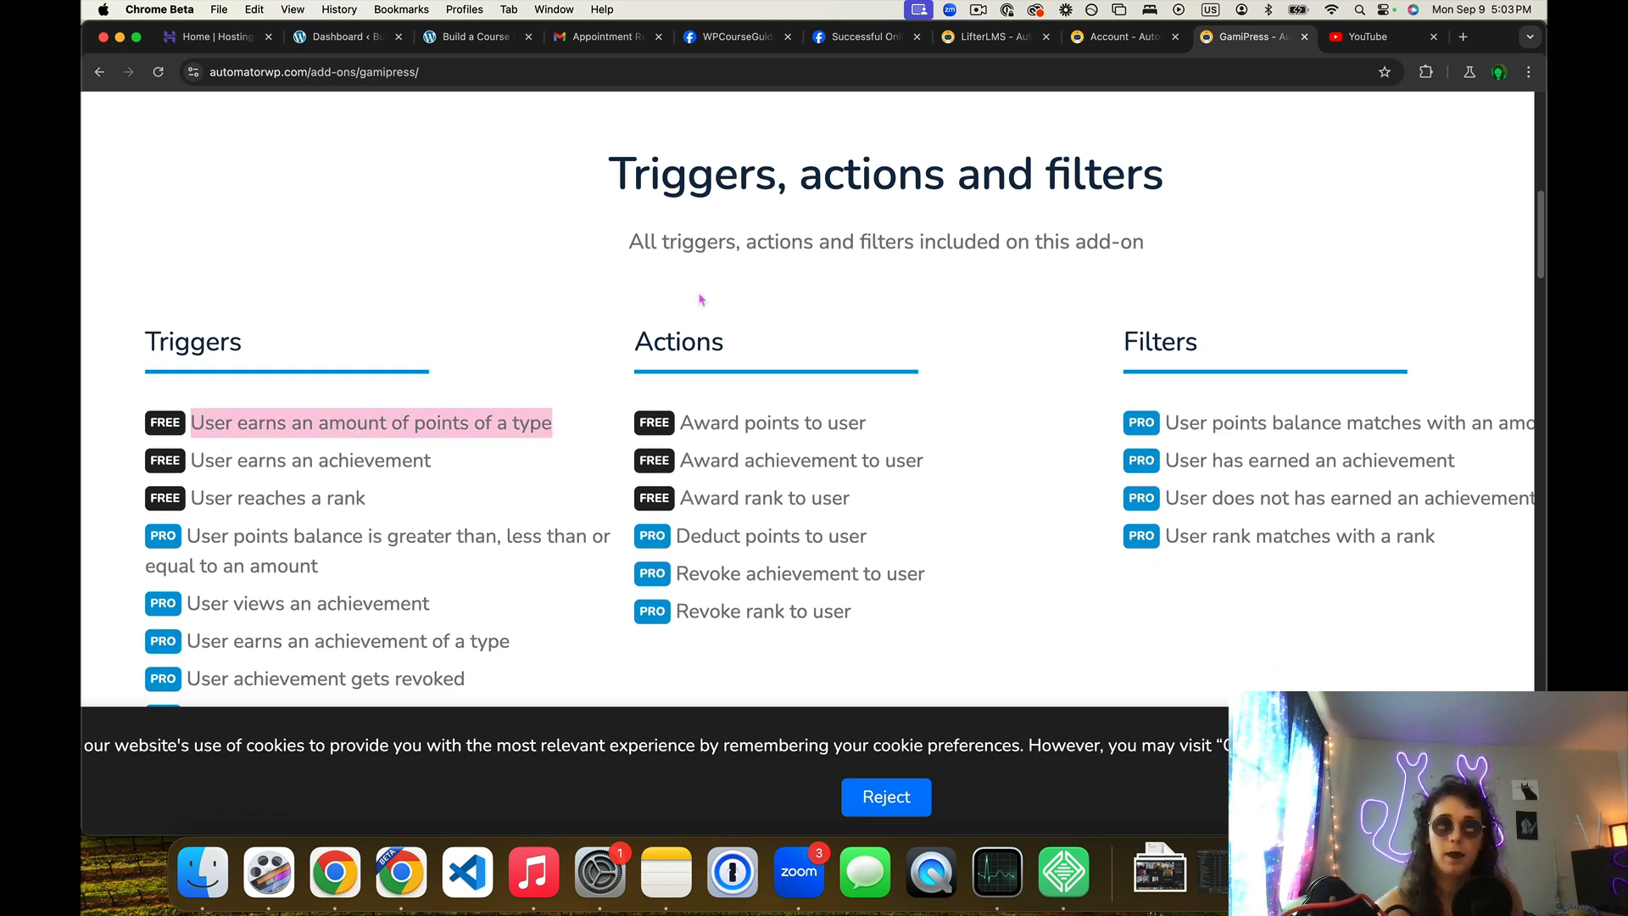
{"action": "left_click", "coordinate": [1014, 42]}
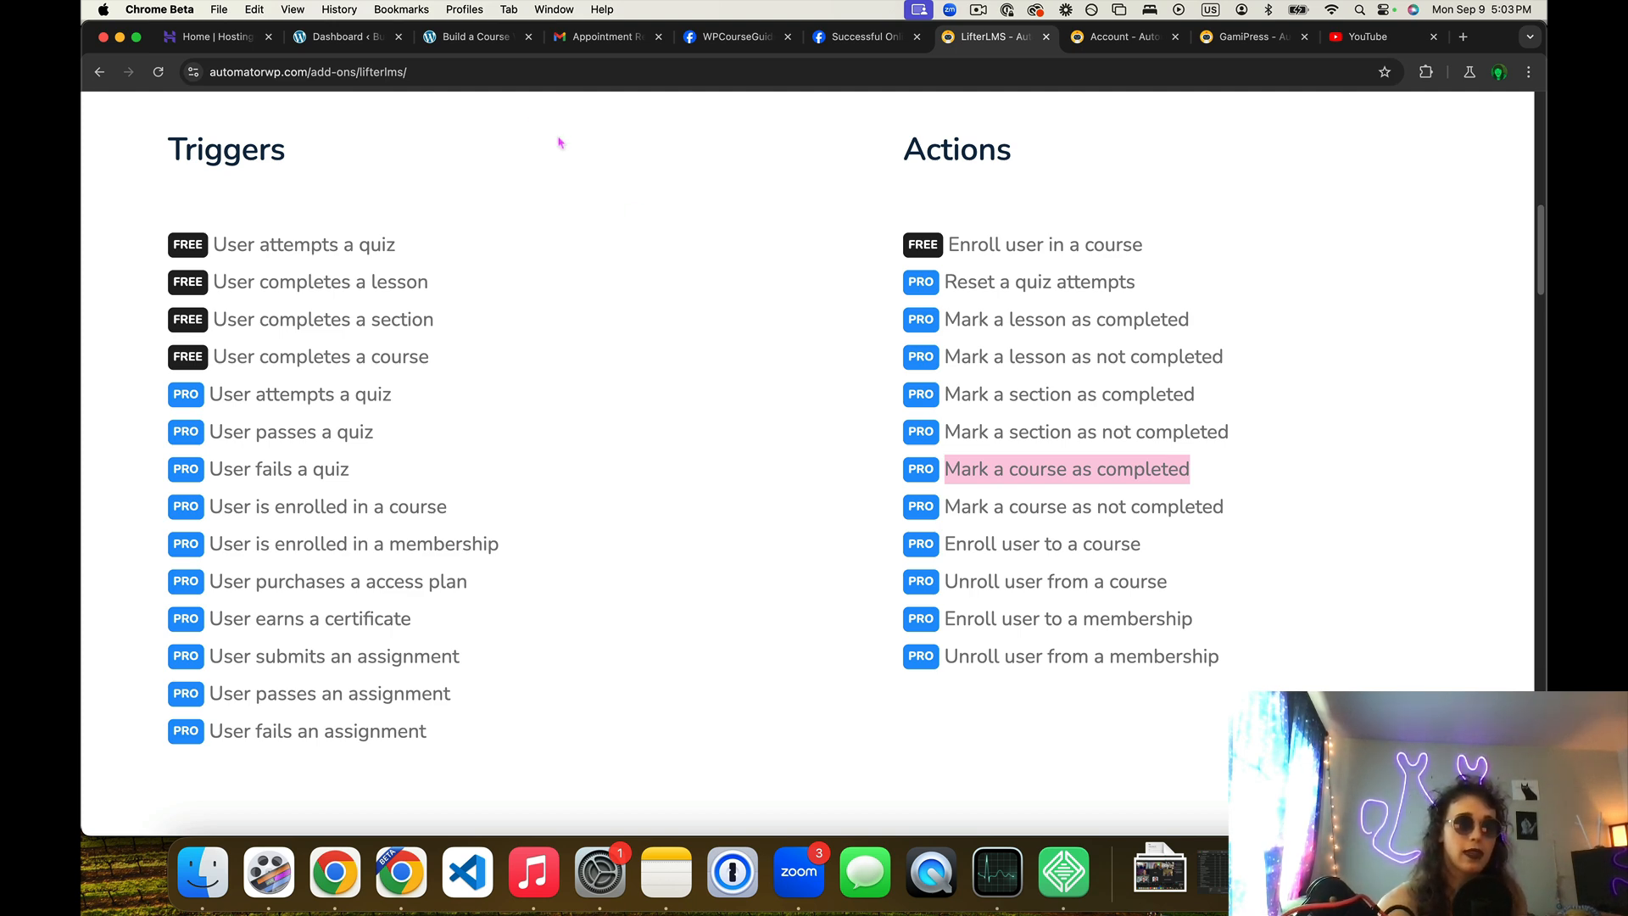
Install and activate the "LifterLMS – WP LMS for eLearning, Online Courses, & Quizzes" plugin on the WordPress site, skipping its setup wizard
{"action": "left_click", "coordinate": [355, 37]}
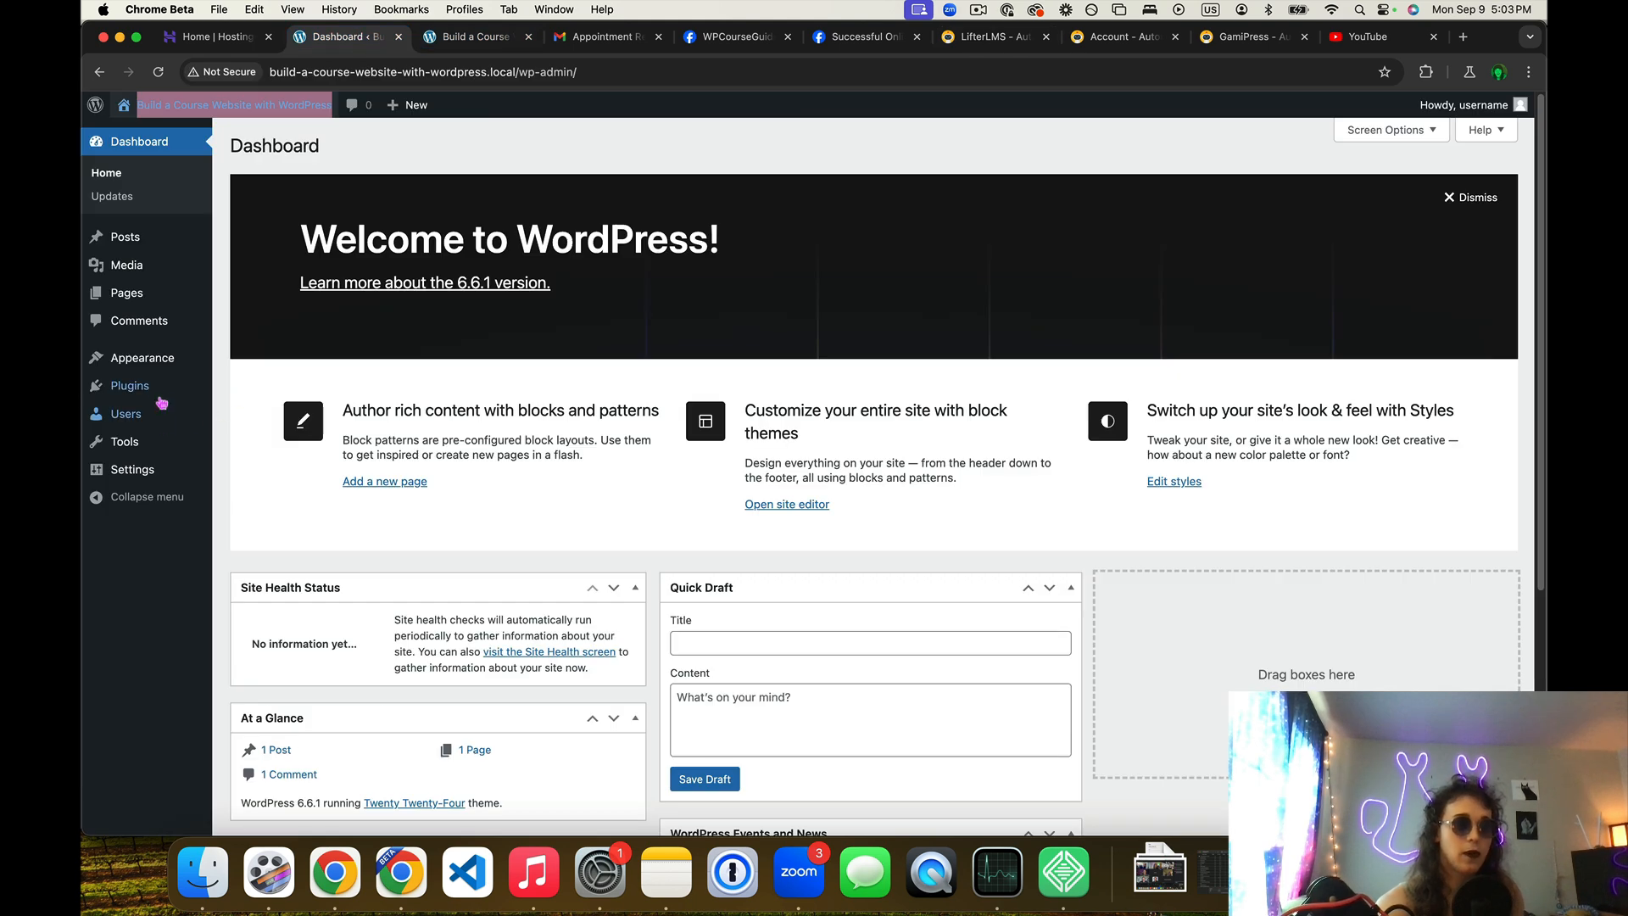
{"action": "left_click", "coordinate": [237, 412]}
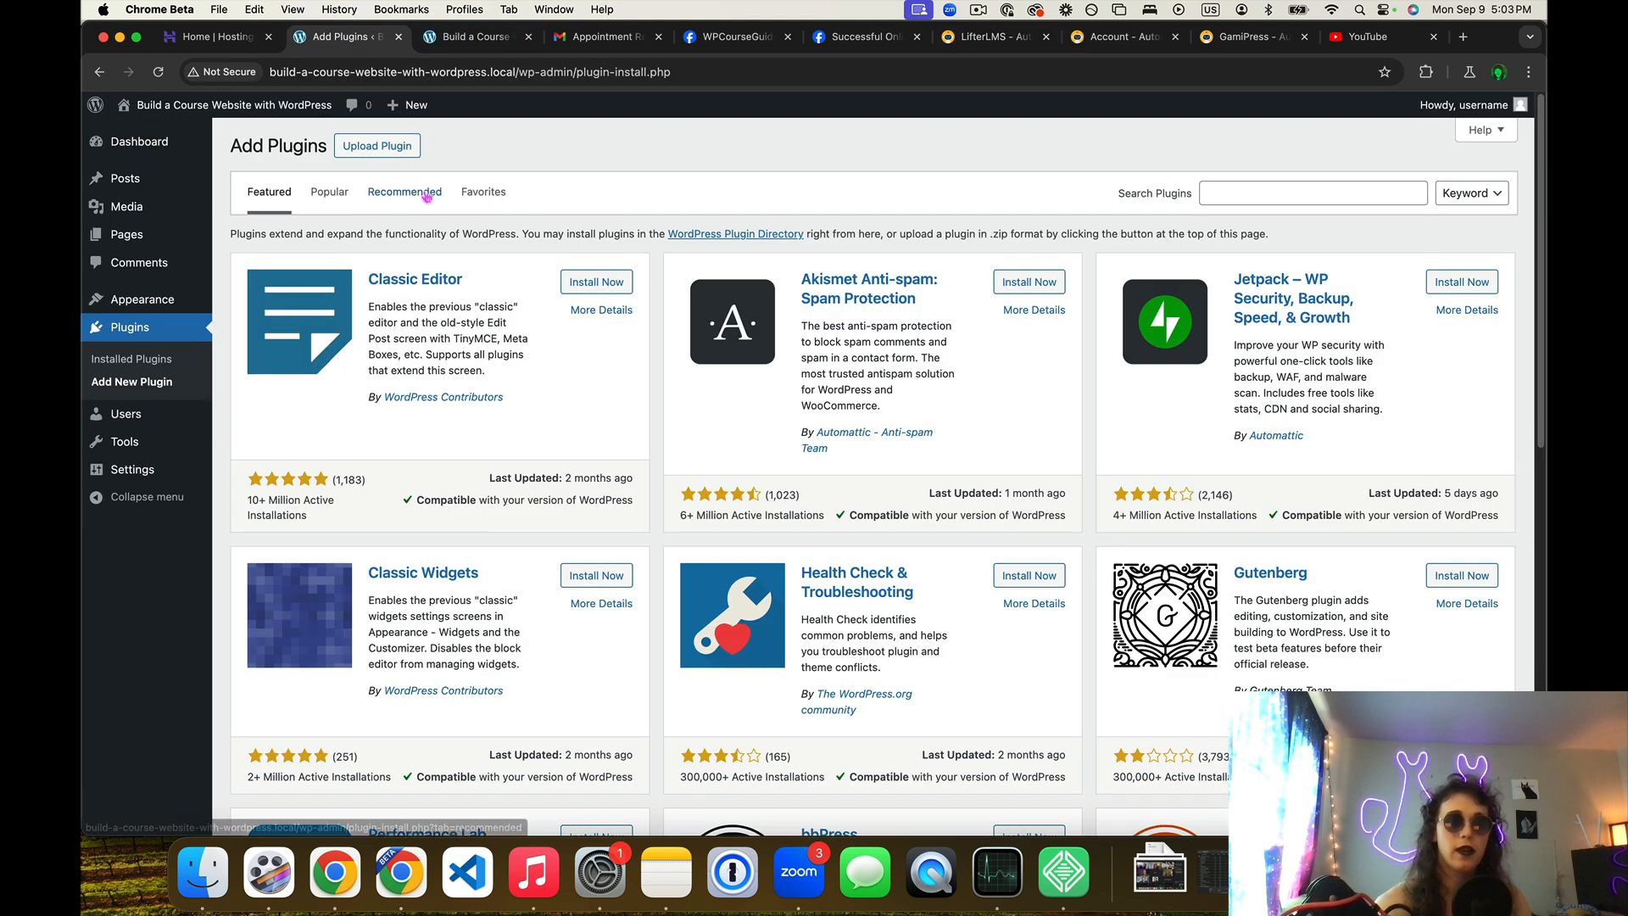
{"action": "left_click", "coordinate": [1251, 187]}
{"action": "type", "text": "lifterlms"}
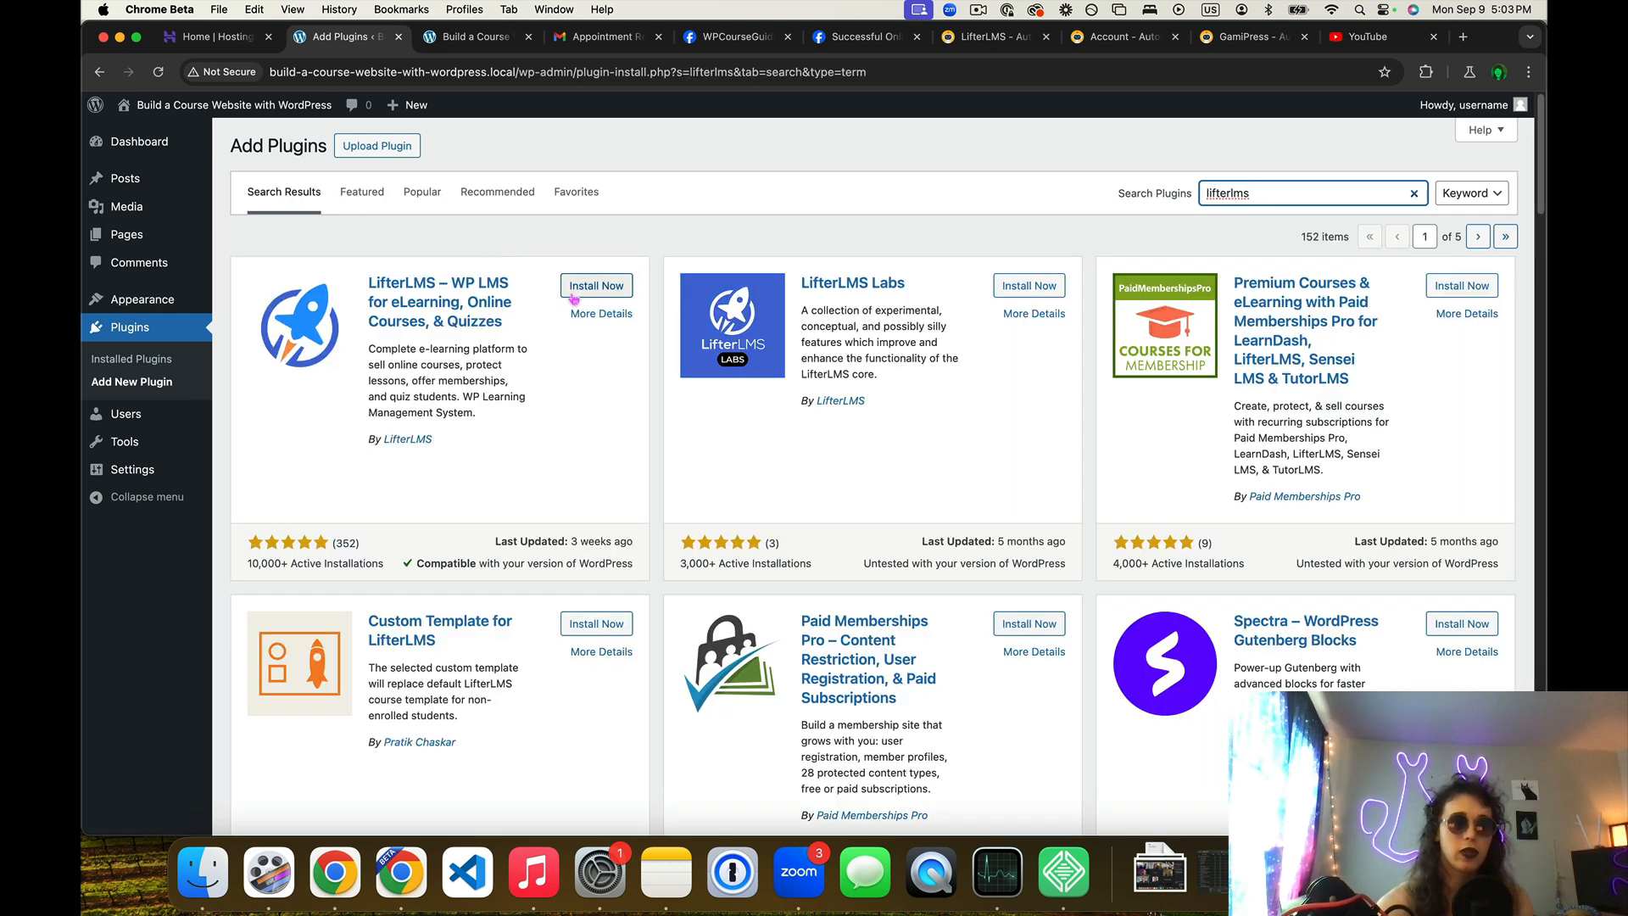
{"action": "left_click", "coordinate": [574, 293]}
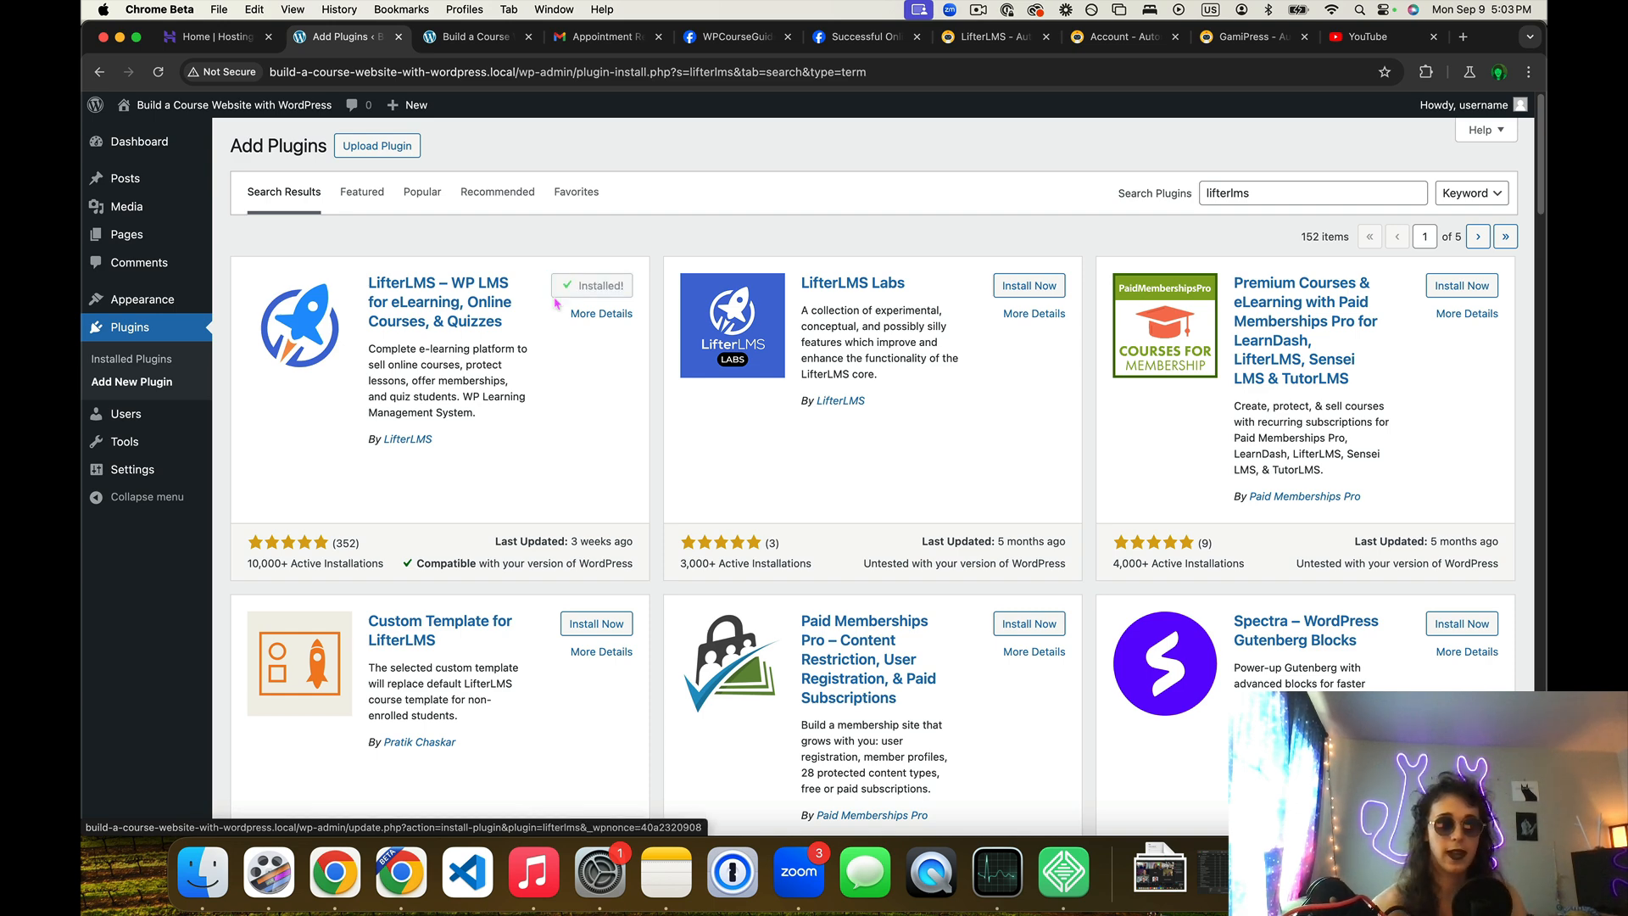
{"action": "left_click", "coordinate": [608, 291]}
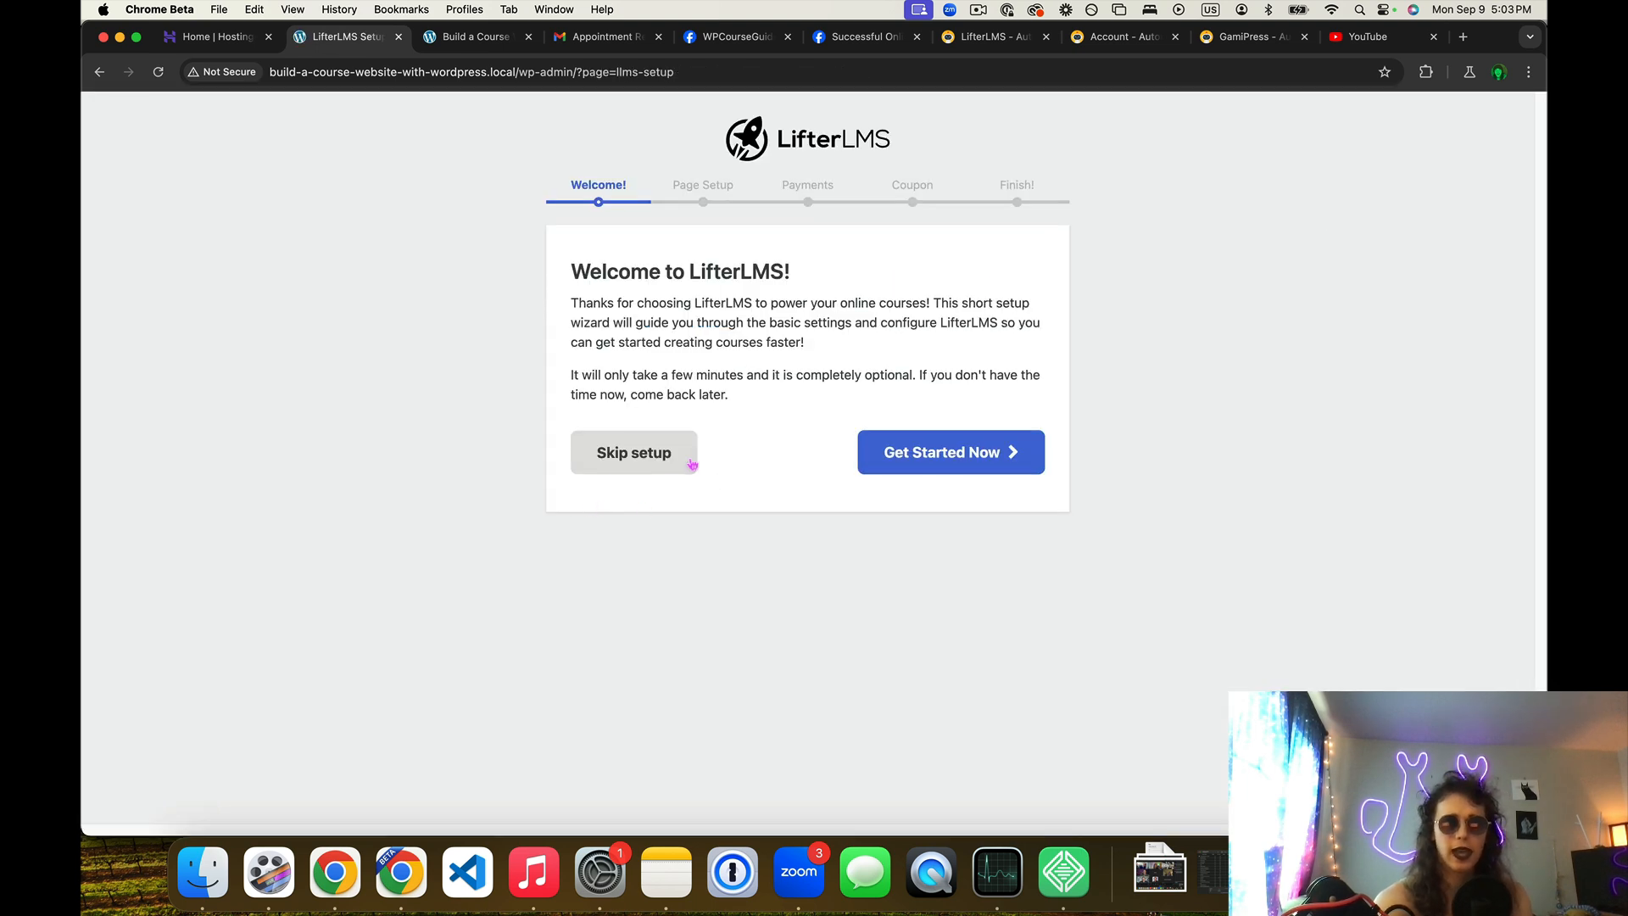
{"action": "left_click", "coordinate": [691, 462]}
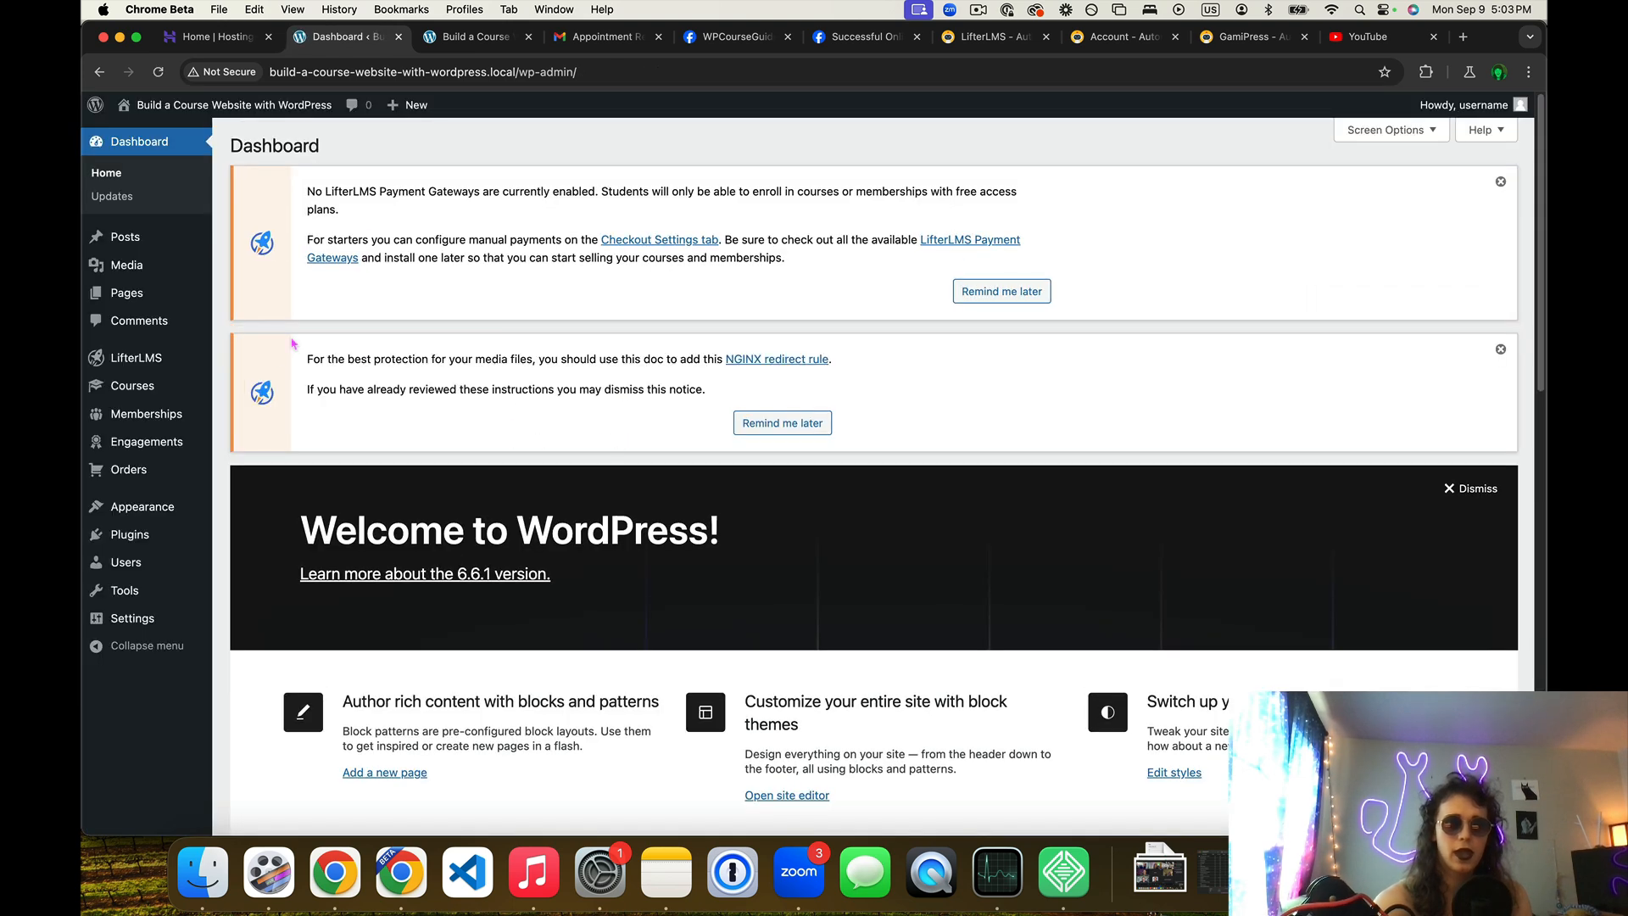
Find the GamiPress gamification plugin in the plugin directory, install it and activate it
{"action": "mouse_move", "coordinate": [159, 536]}
{"action": "left_click", "coordinate": [227, 560]}
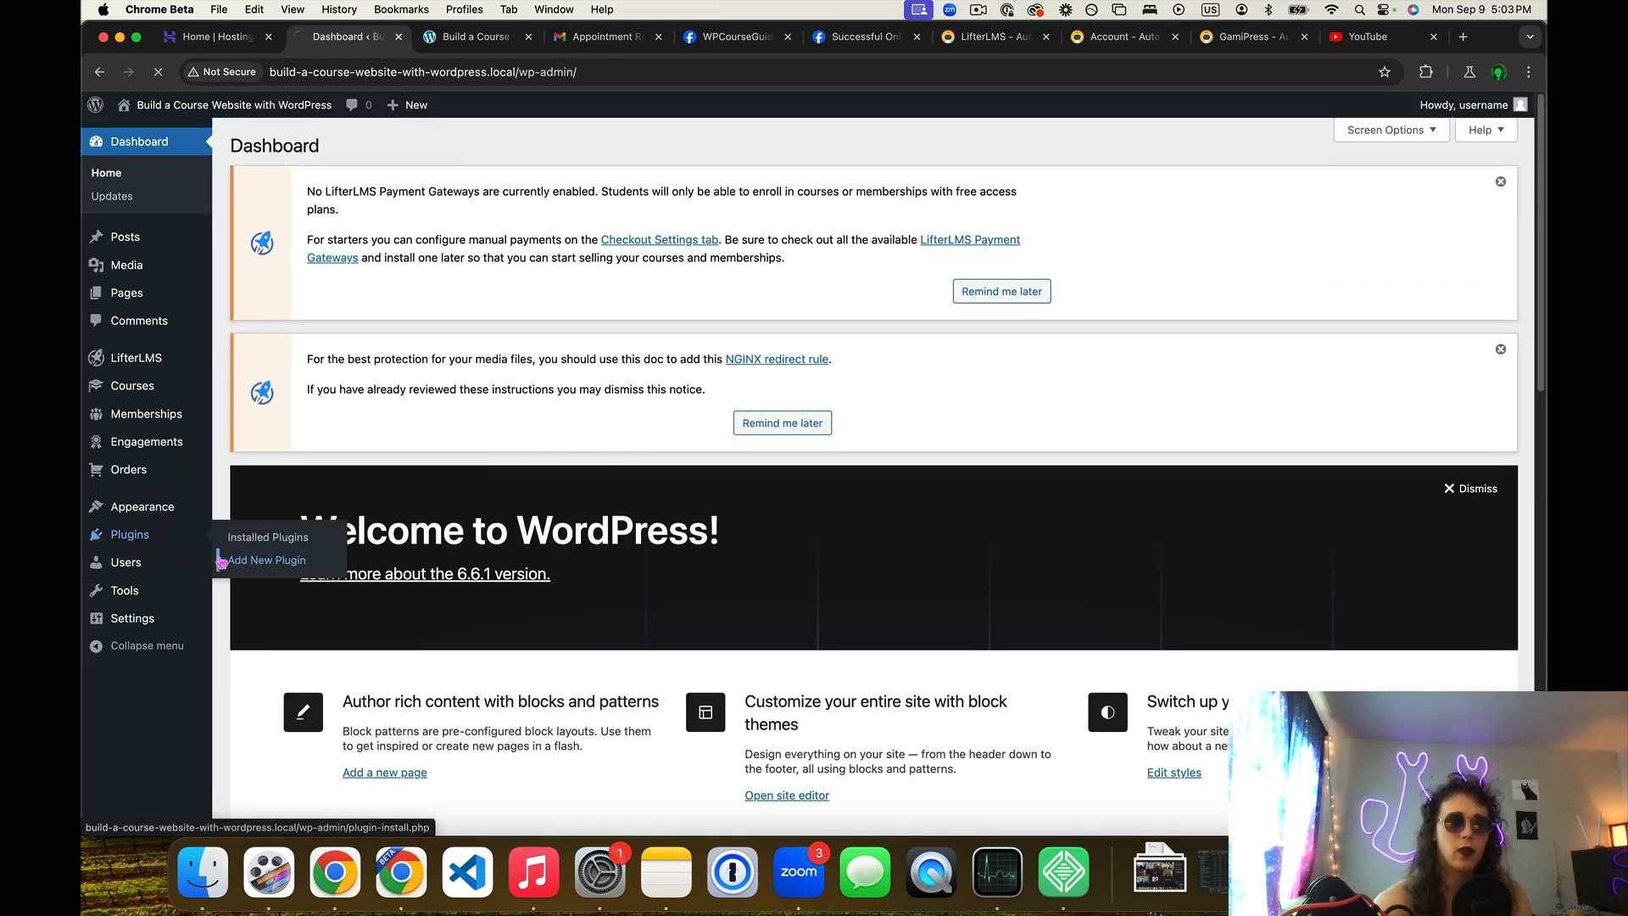
{"action": "left_click", "coordinate": [1220, 485]}
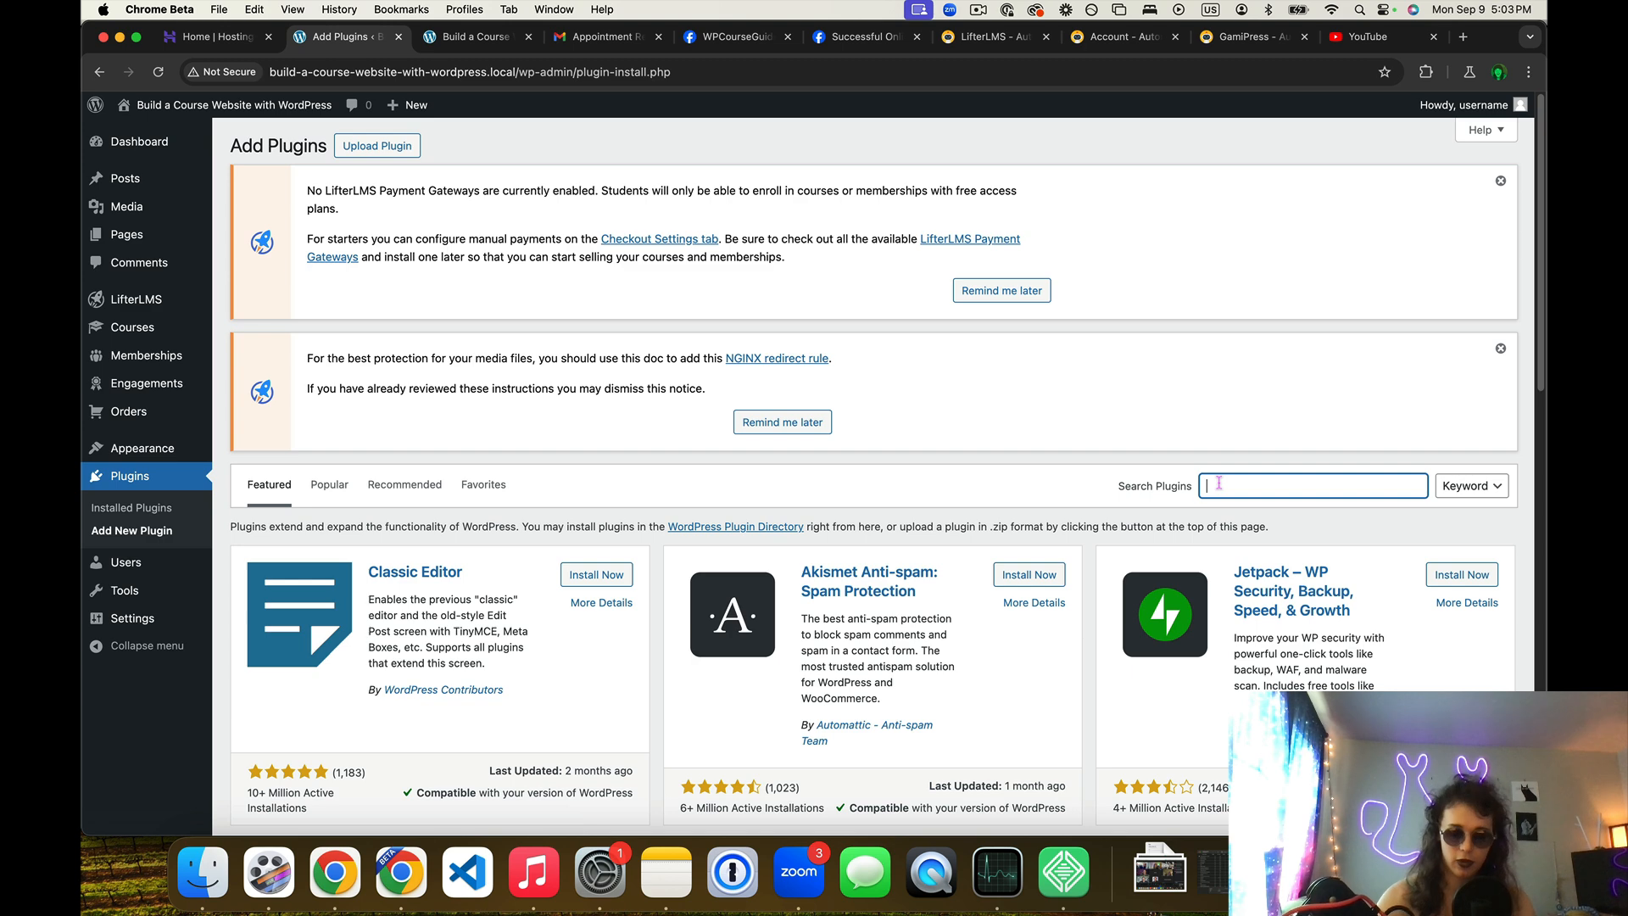
{"action": "type", "text": "gamipress"}
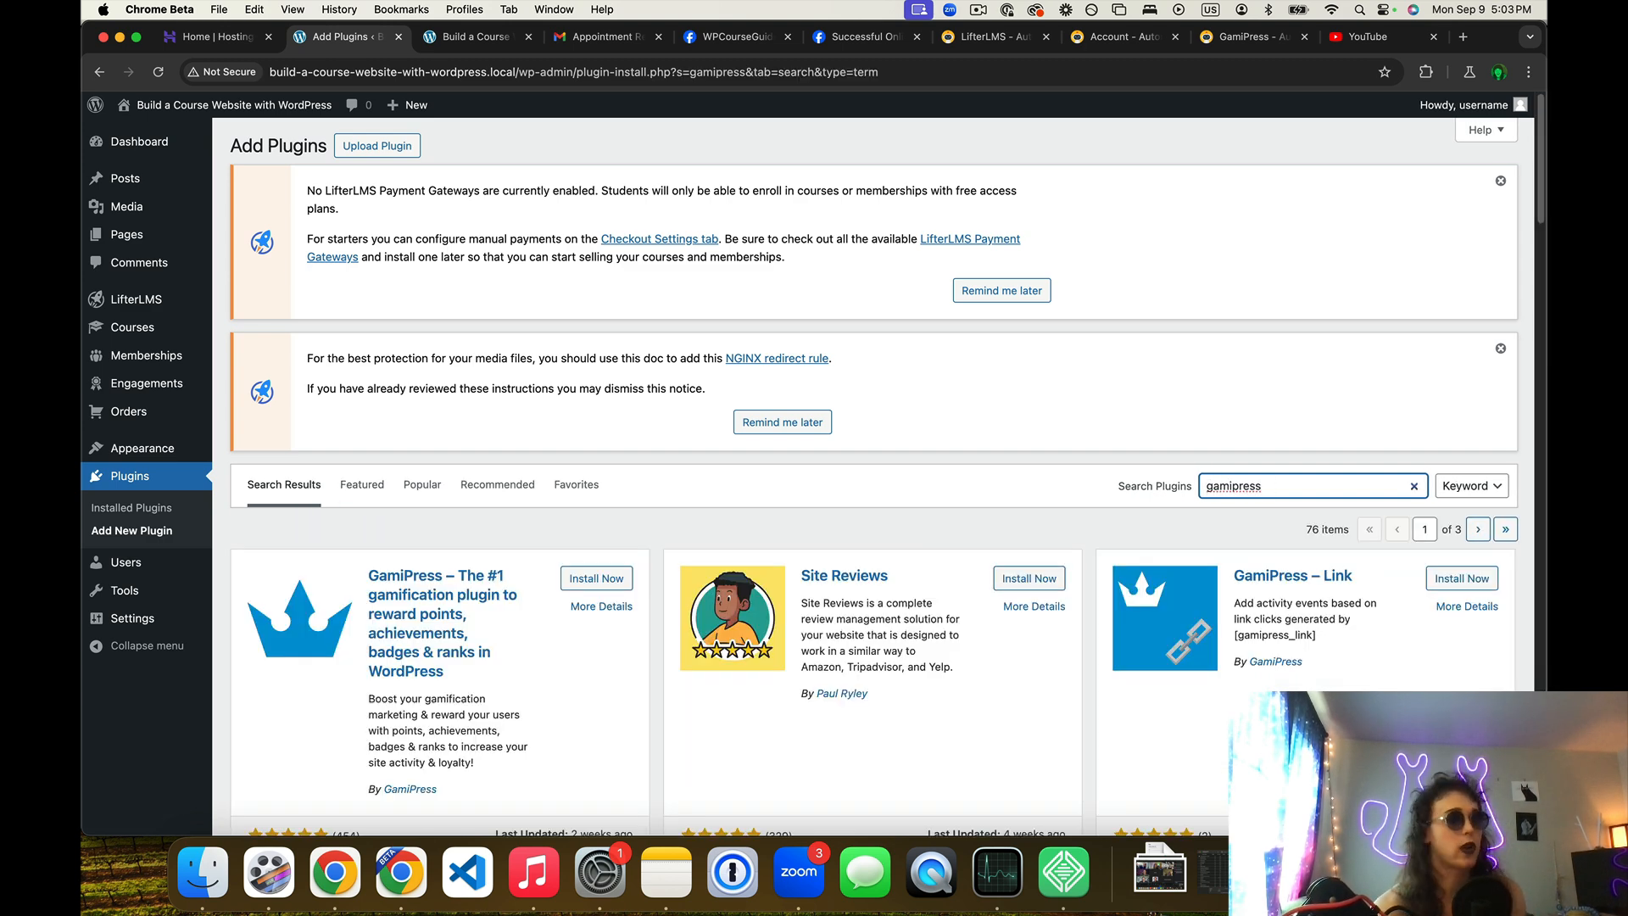
{"action": "left_click", "coordinate": [577, 580]}
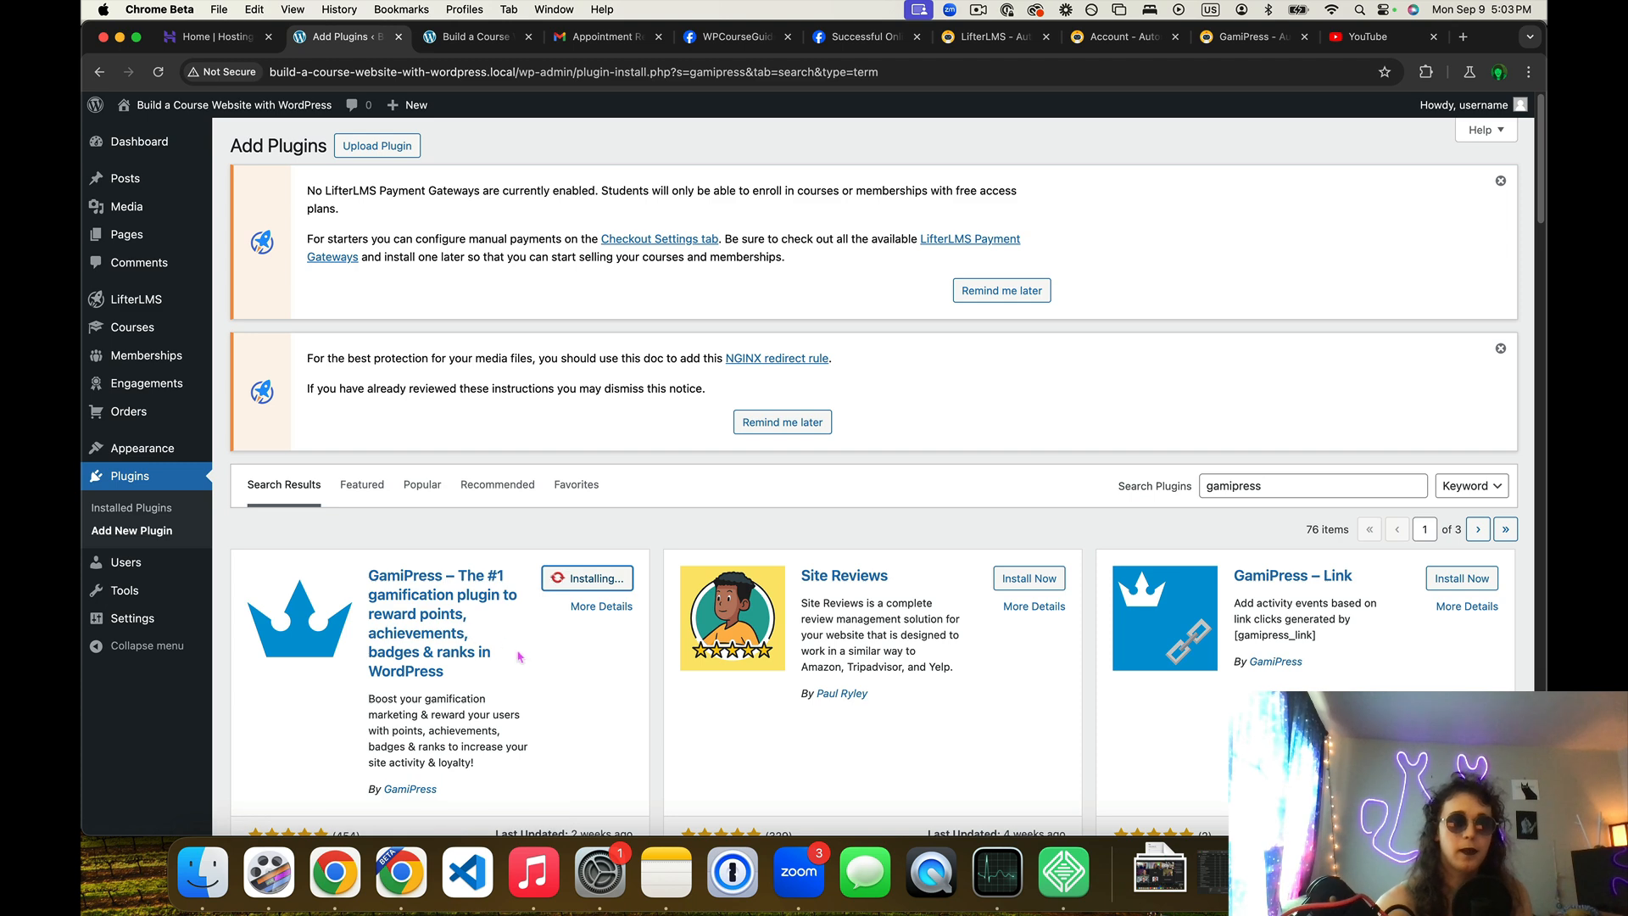
{"action": "scroll", "coordinate": [534, 659], "scroll_direction": "down", "scroll_amount": 2}
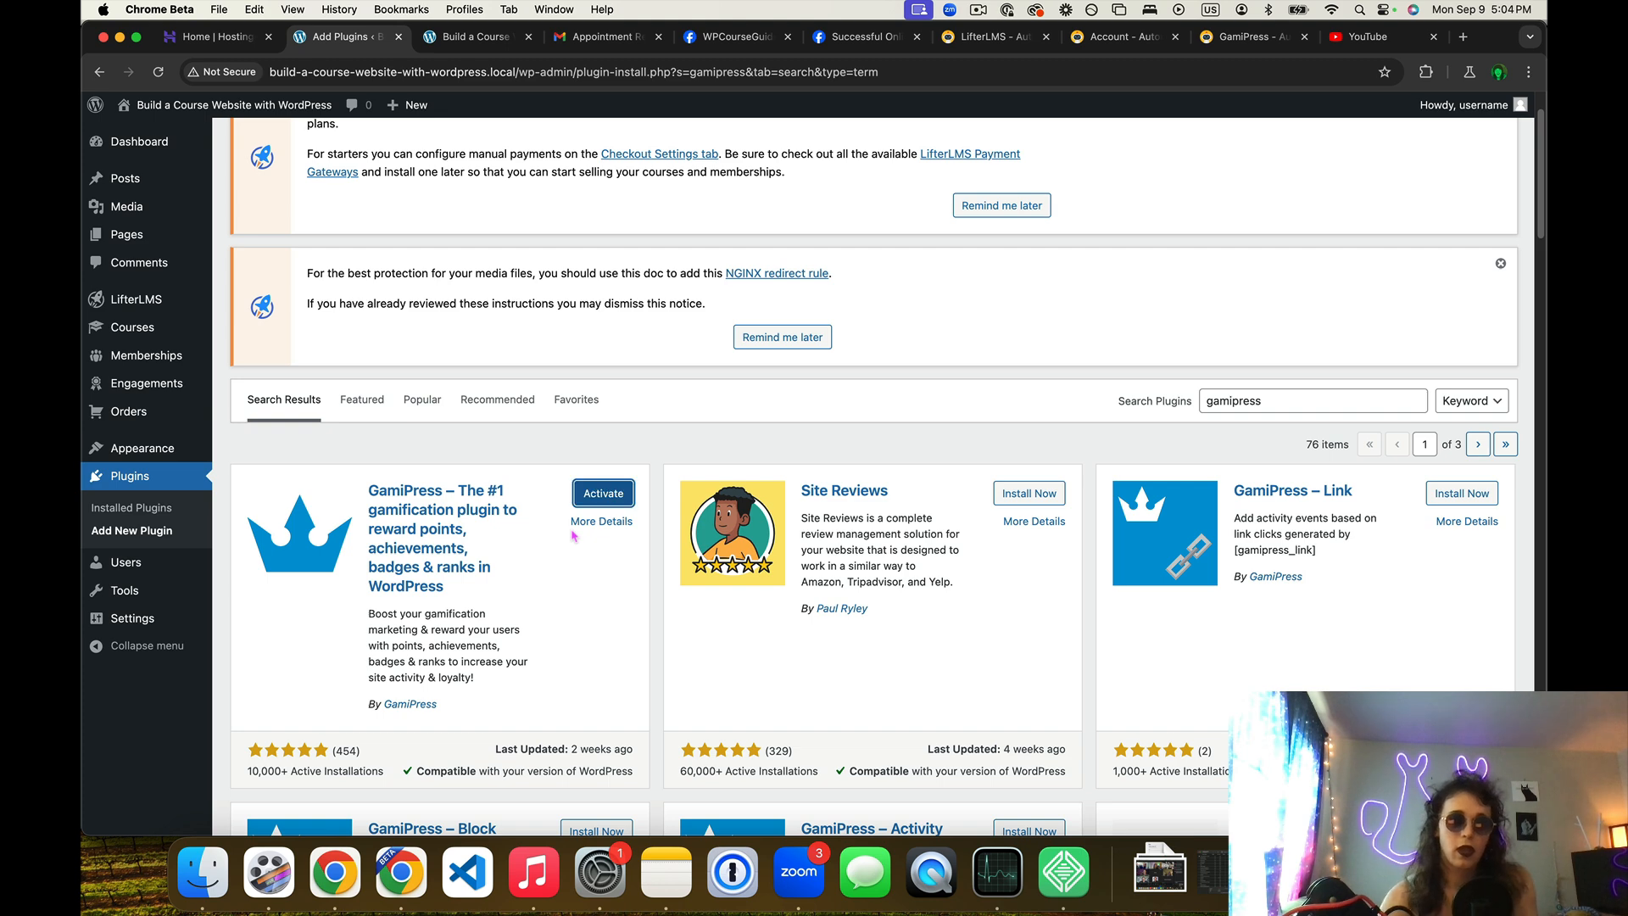
{"action": "left_click", "coordinate": [597, 497]}
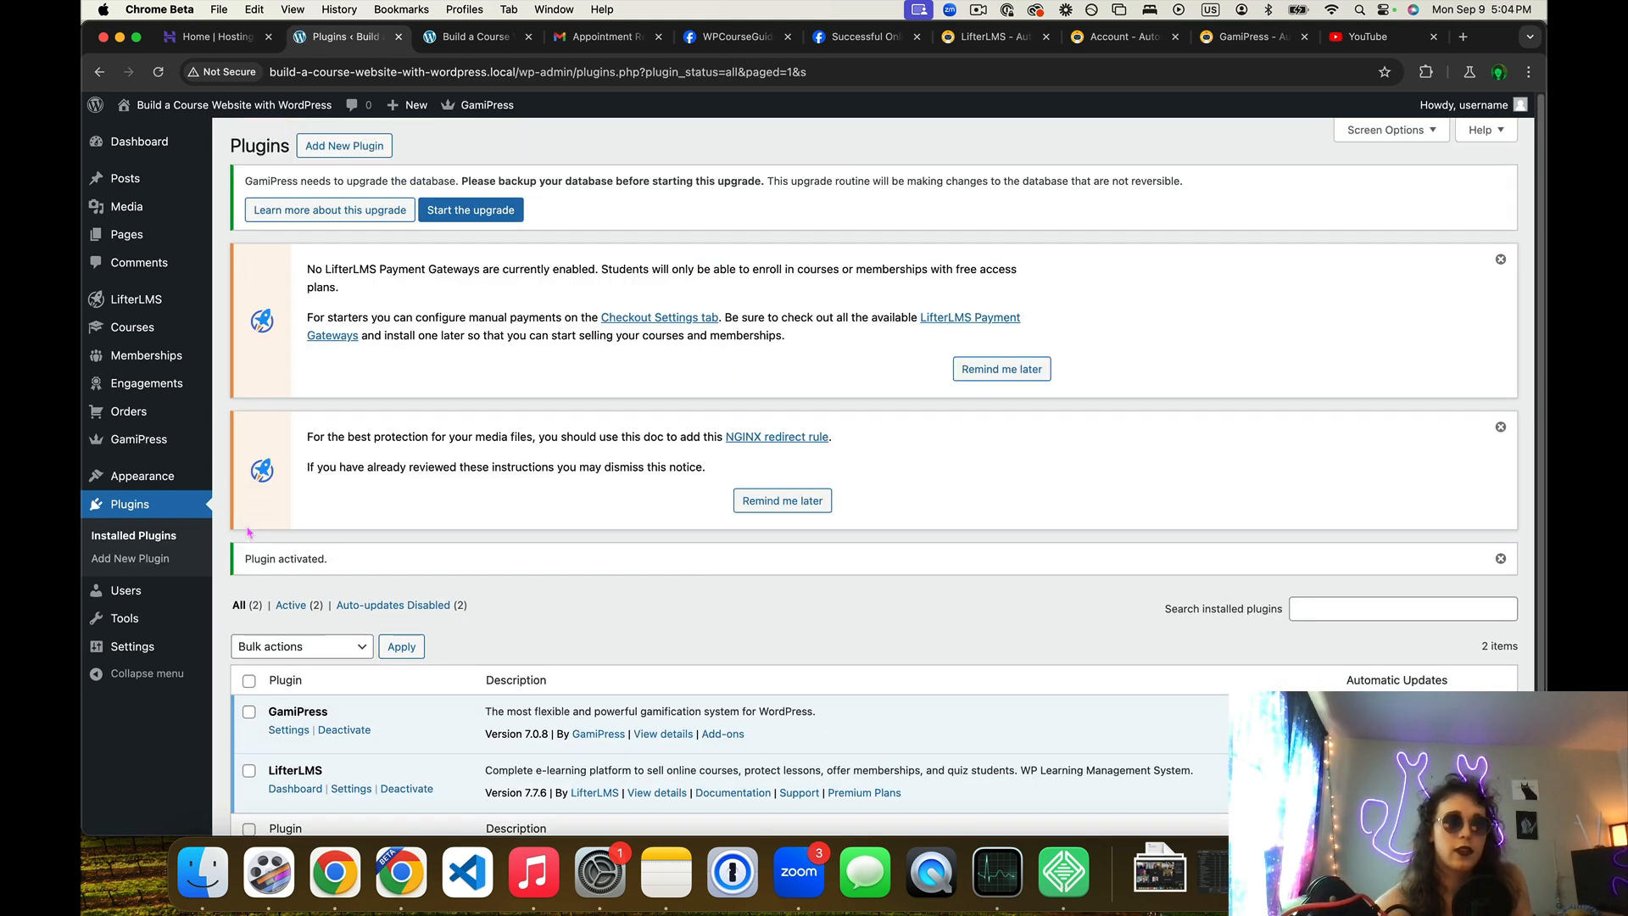
Create and publish a GamiPress points type with singular name "Course Point" and plural name "Course Points", leaving the slug blank
{"action": "mouse_move", "coordinate": [157, 440]}
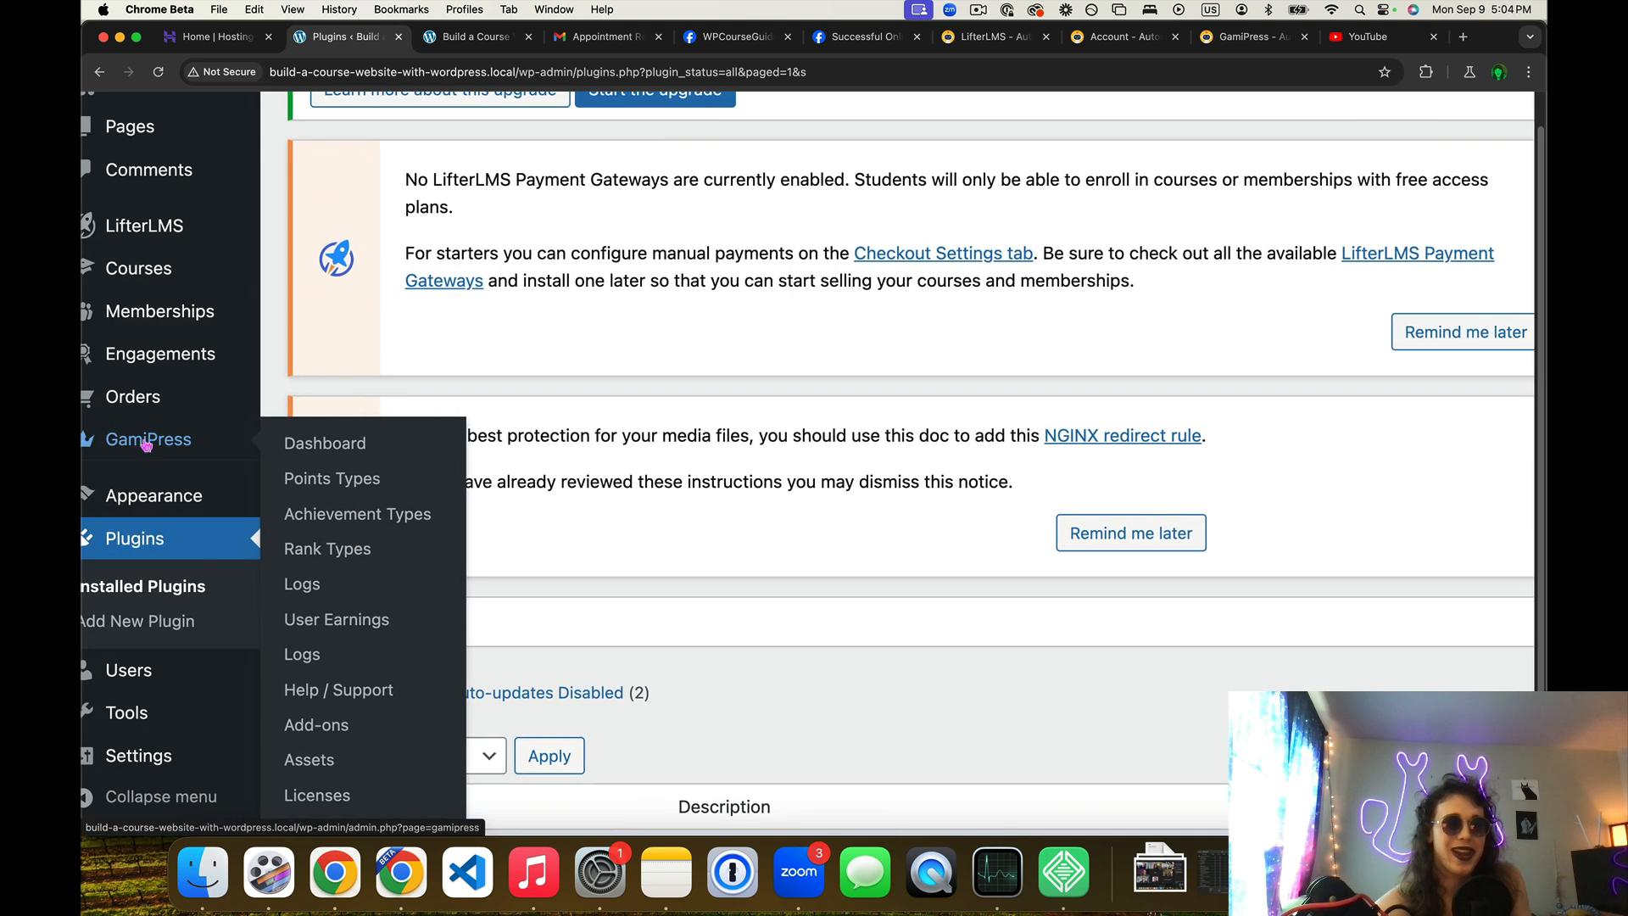
{"action": "scroll", "coordinate": [147, 446], "scroll_direction": "left", "scroll_amount": 1}
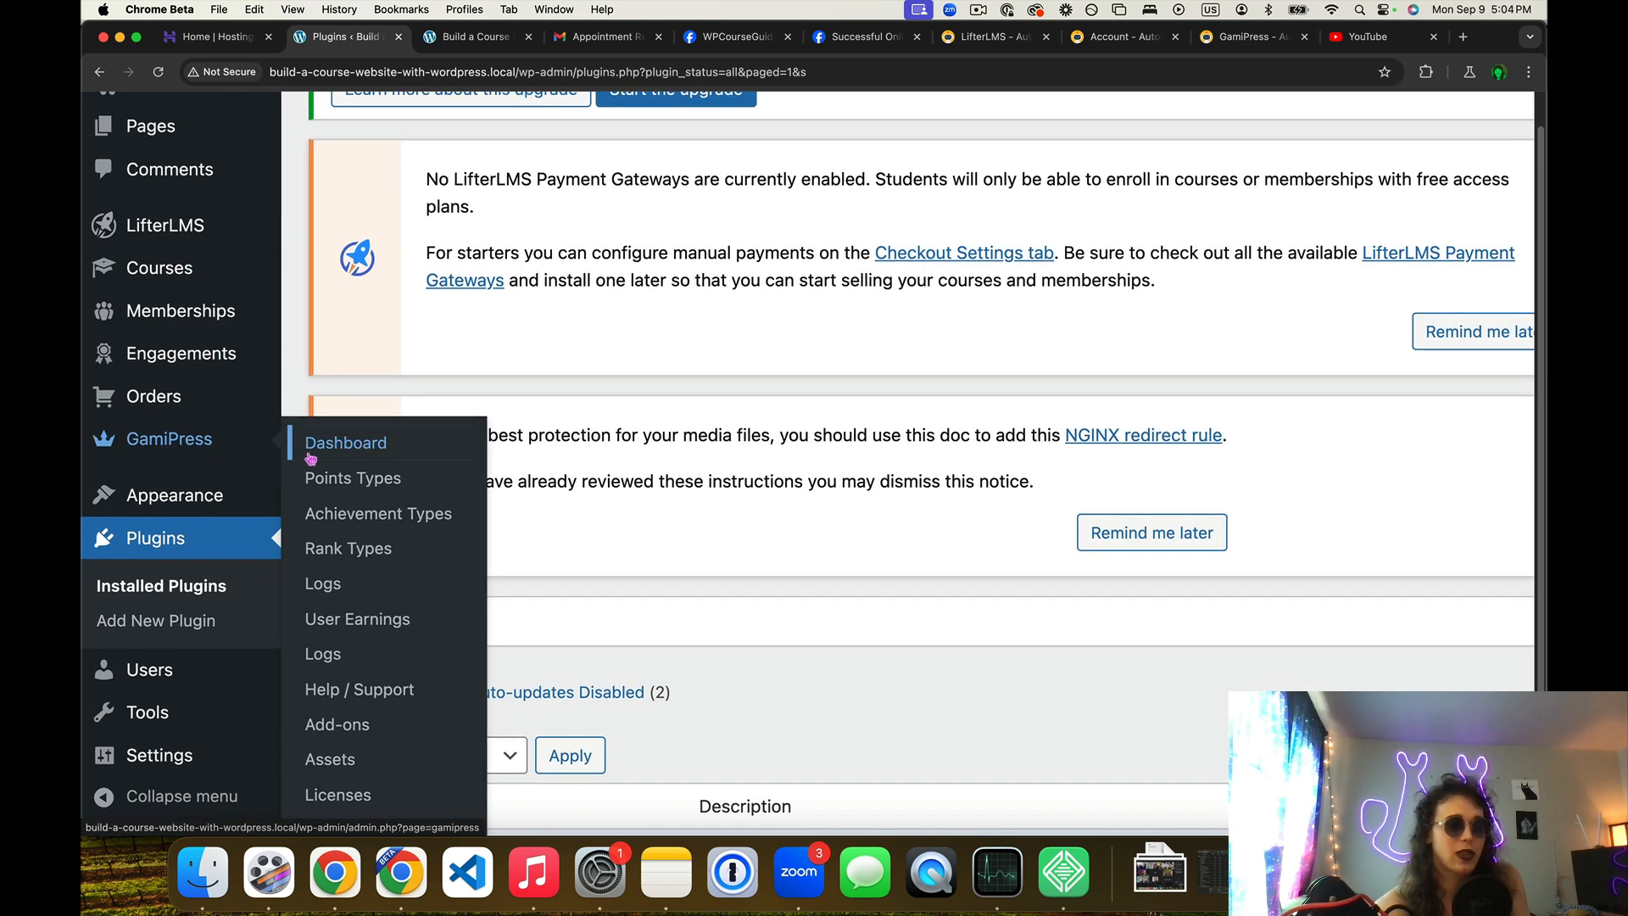
{"action": "left_click", "coordinate": [311, 480]}
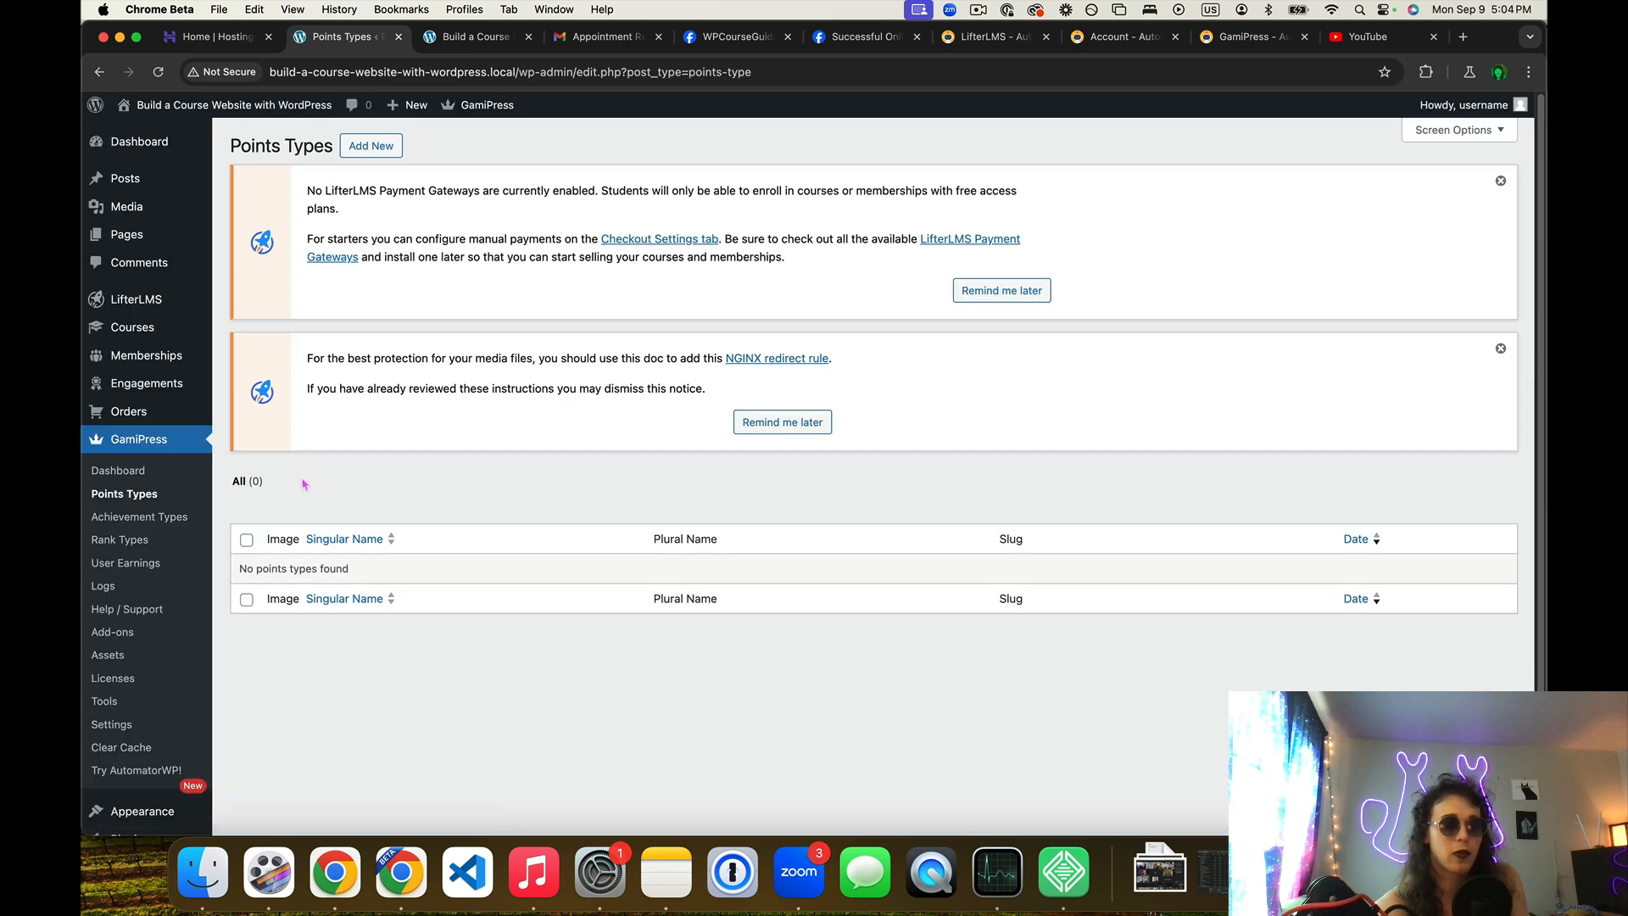
{"action": "left_click", "coordinate": [371, 146]}
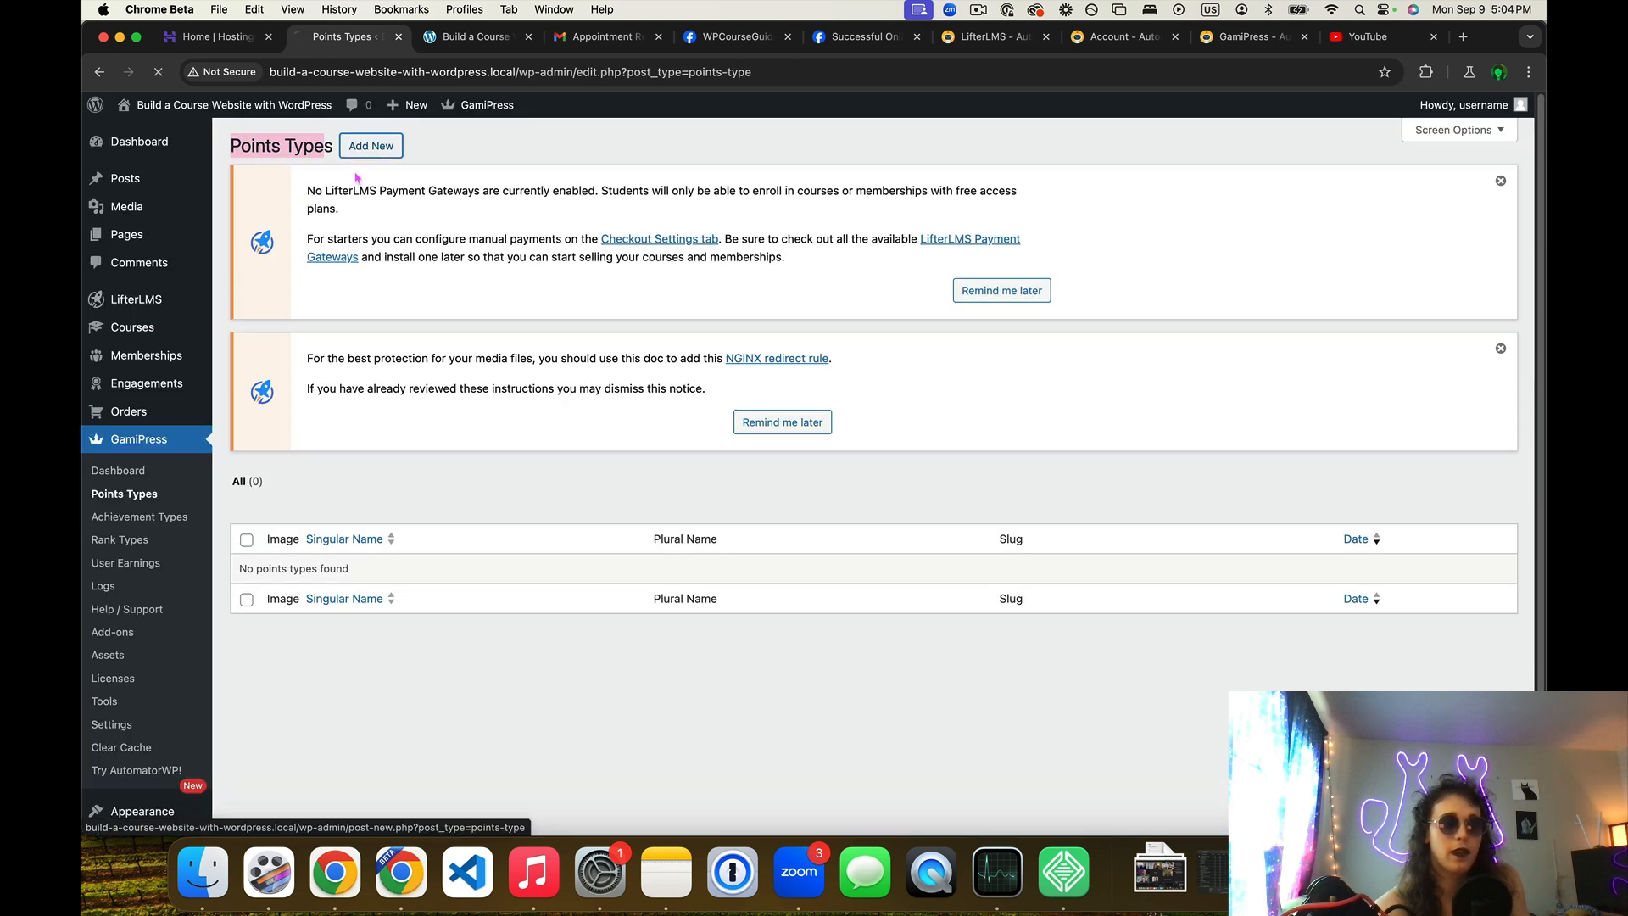
{"action": "left_click", "coordinate": [489, 531]}
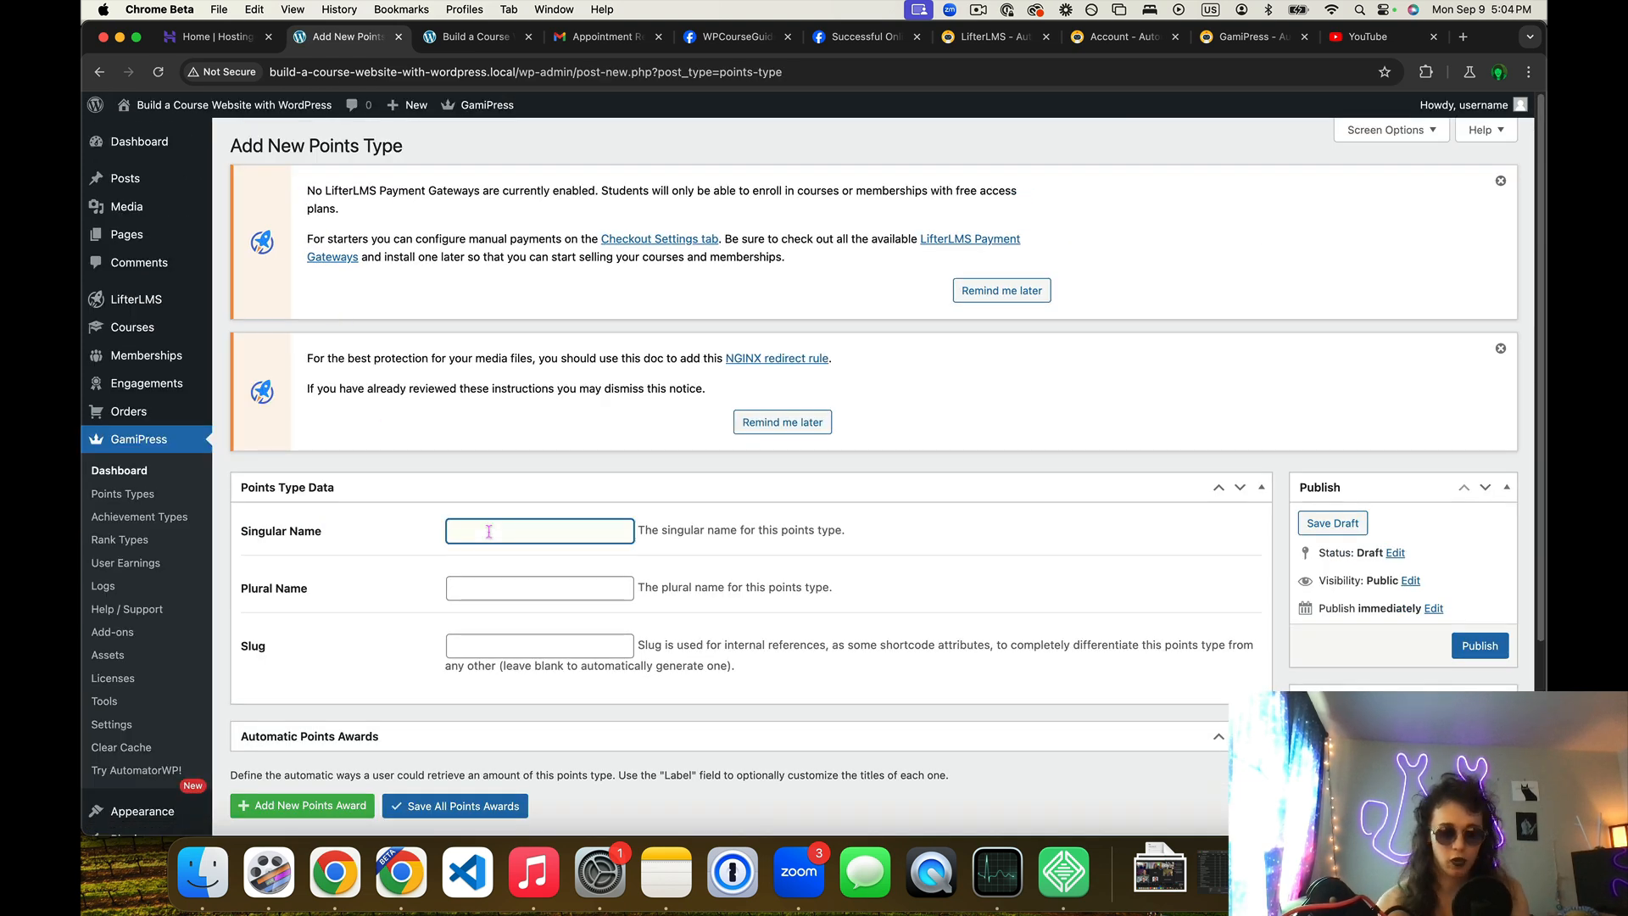
{"action": "type", "text": "Course POint"}
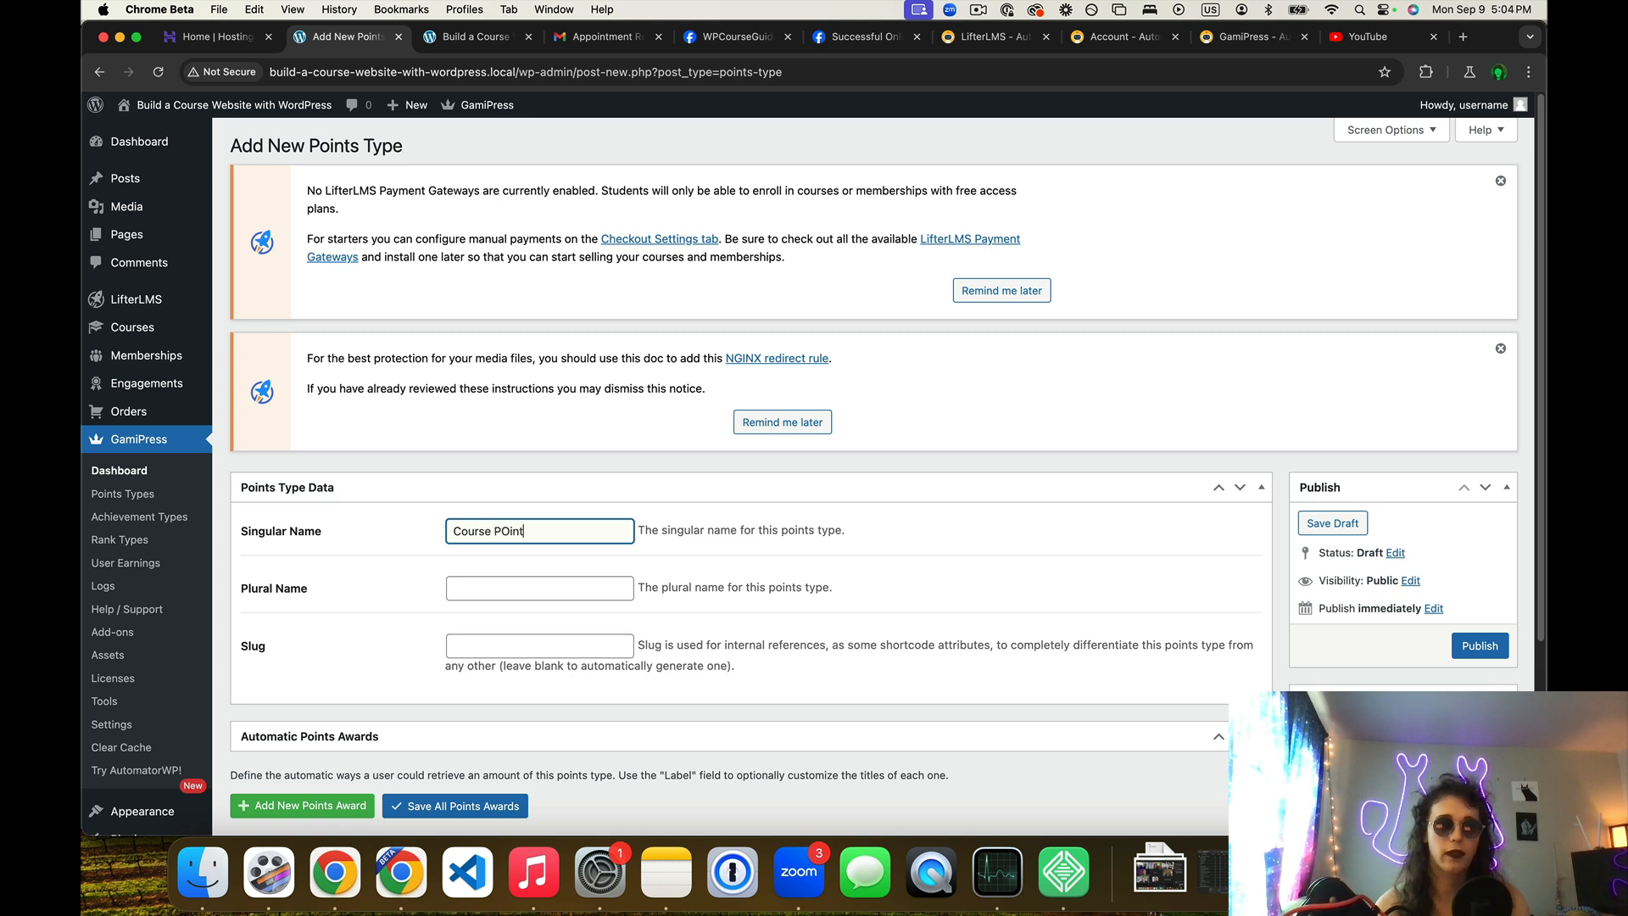
{"action": "type", "text": "oint"}
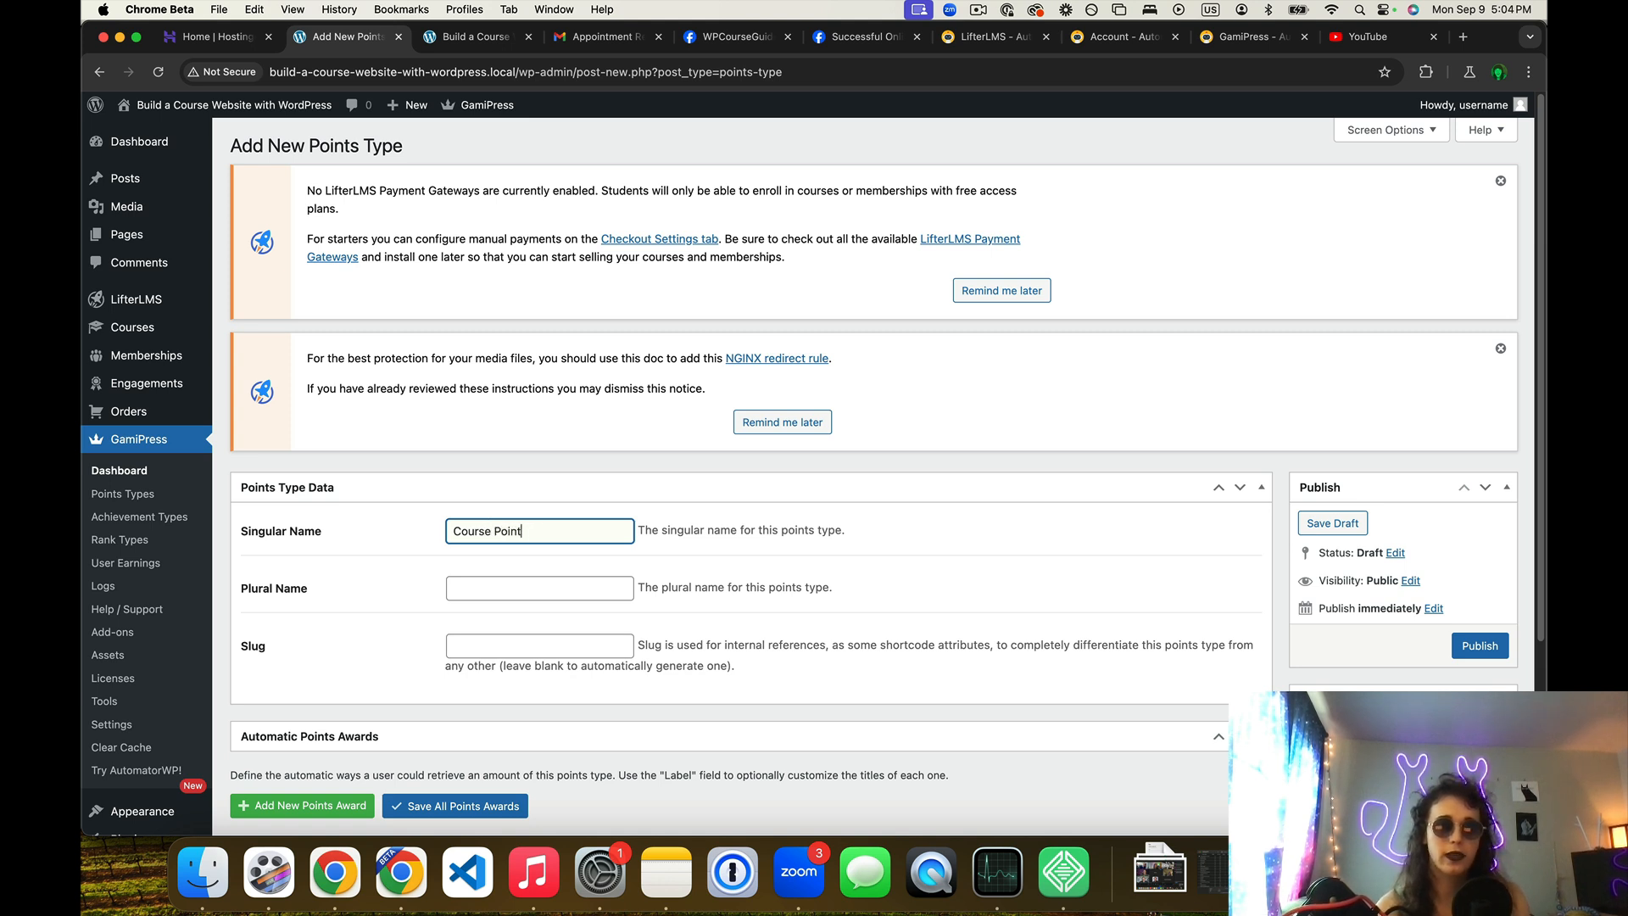
{"action": "left_click", "coordinate": [517, 590]}
{"action": "type", "text": "Course Points"}
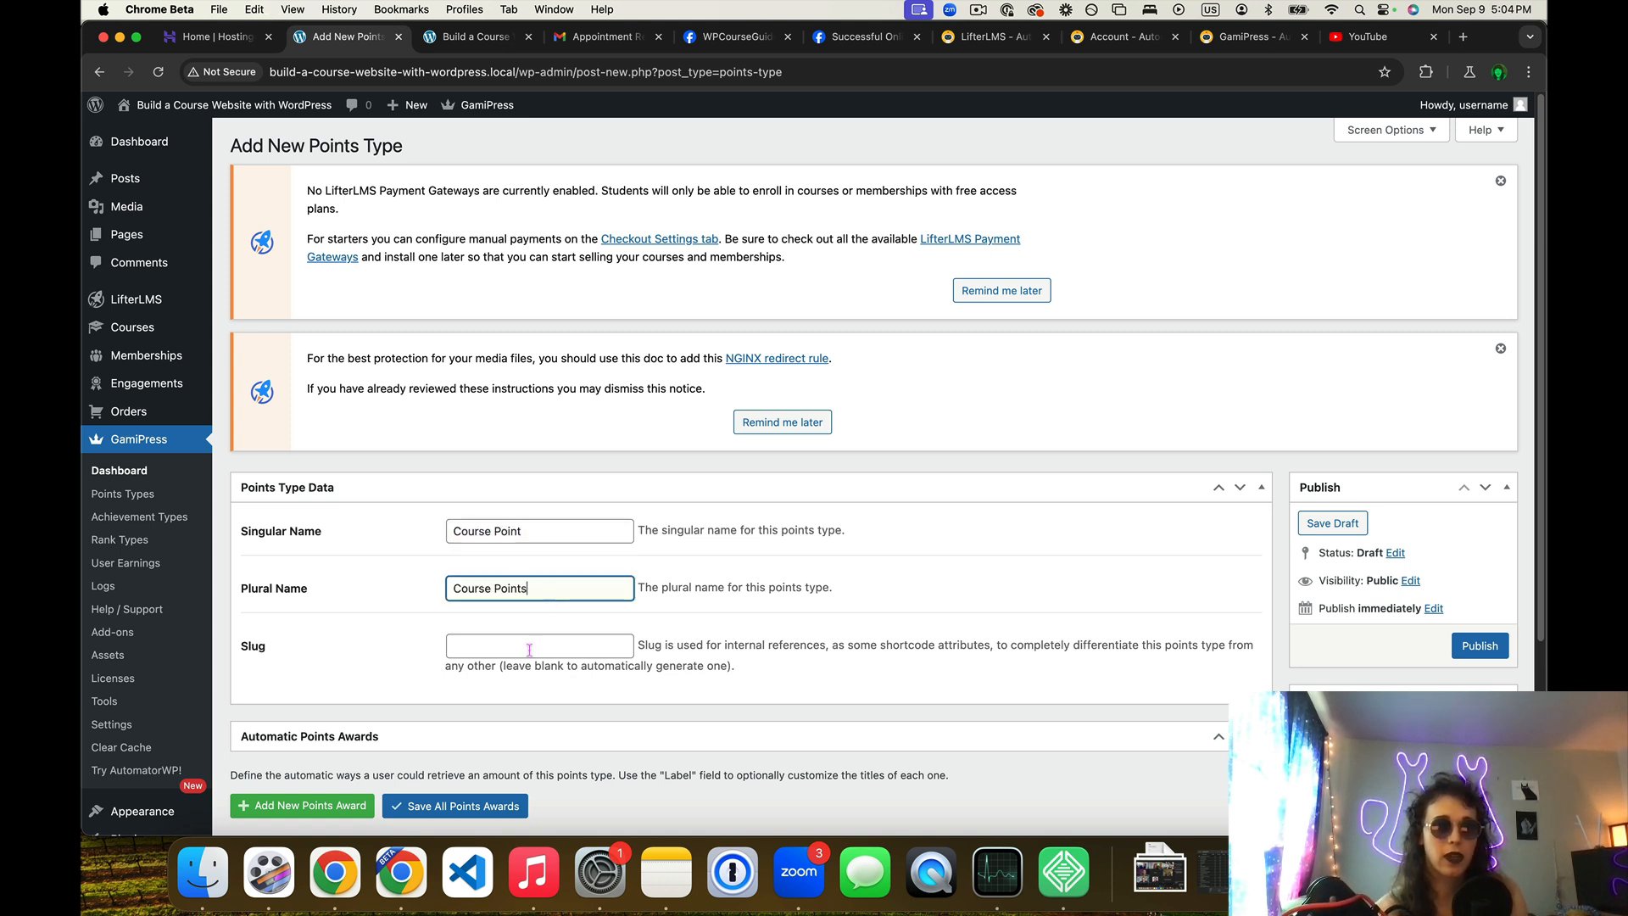
{"action": "key", "text": "Tab"}
{"action": "scroll", "coordinate": [507, 656], "scroll_direction": "down", "scroll_amount": 2}
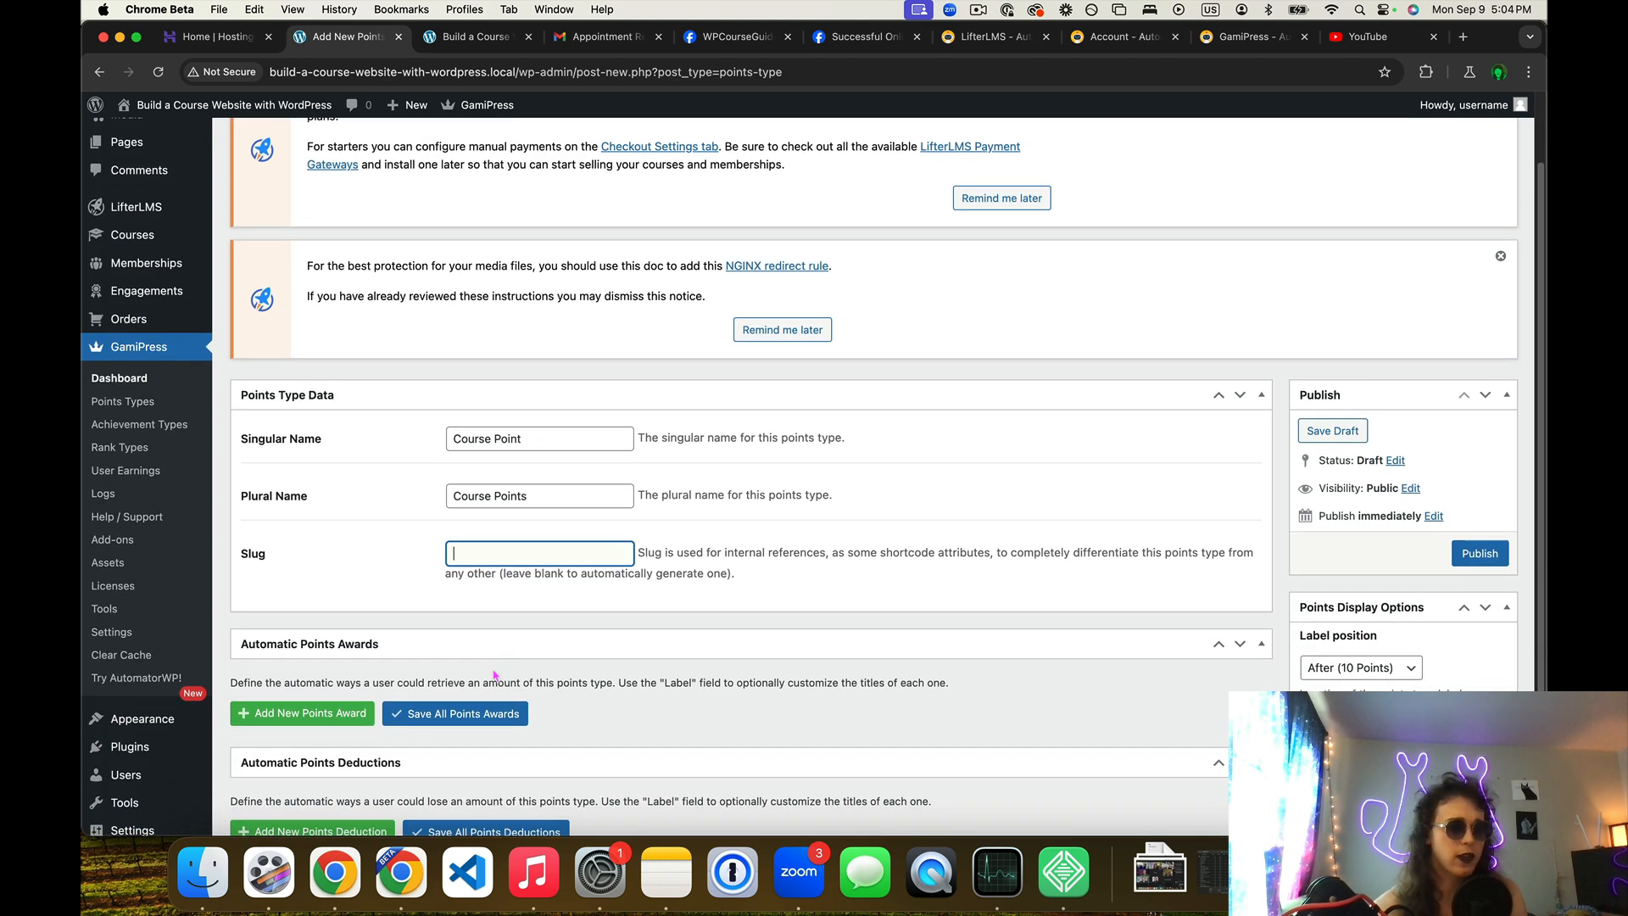
{"action": "left_click", "coordinate": [1479, 553]}
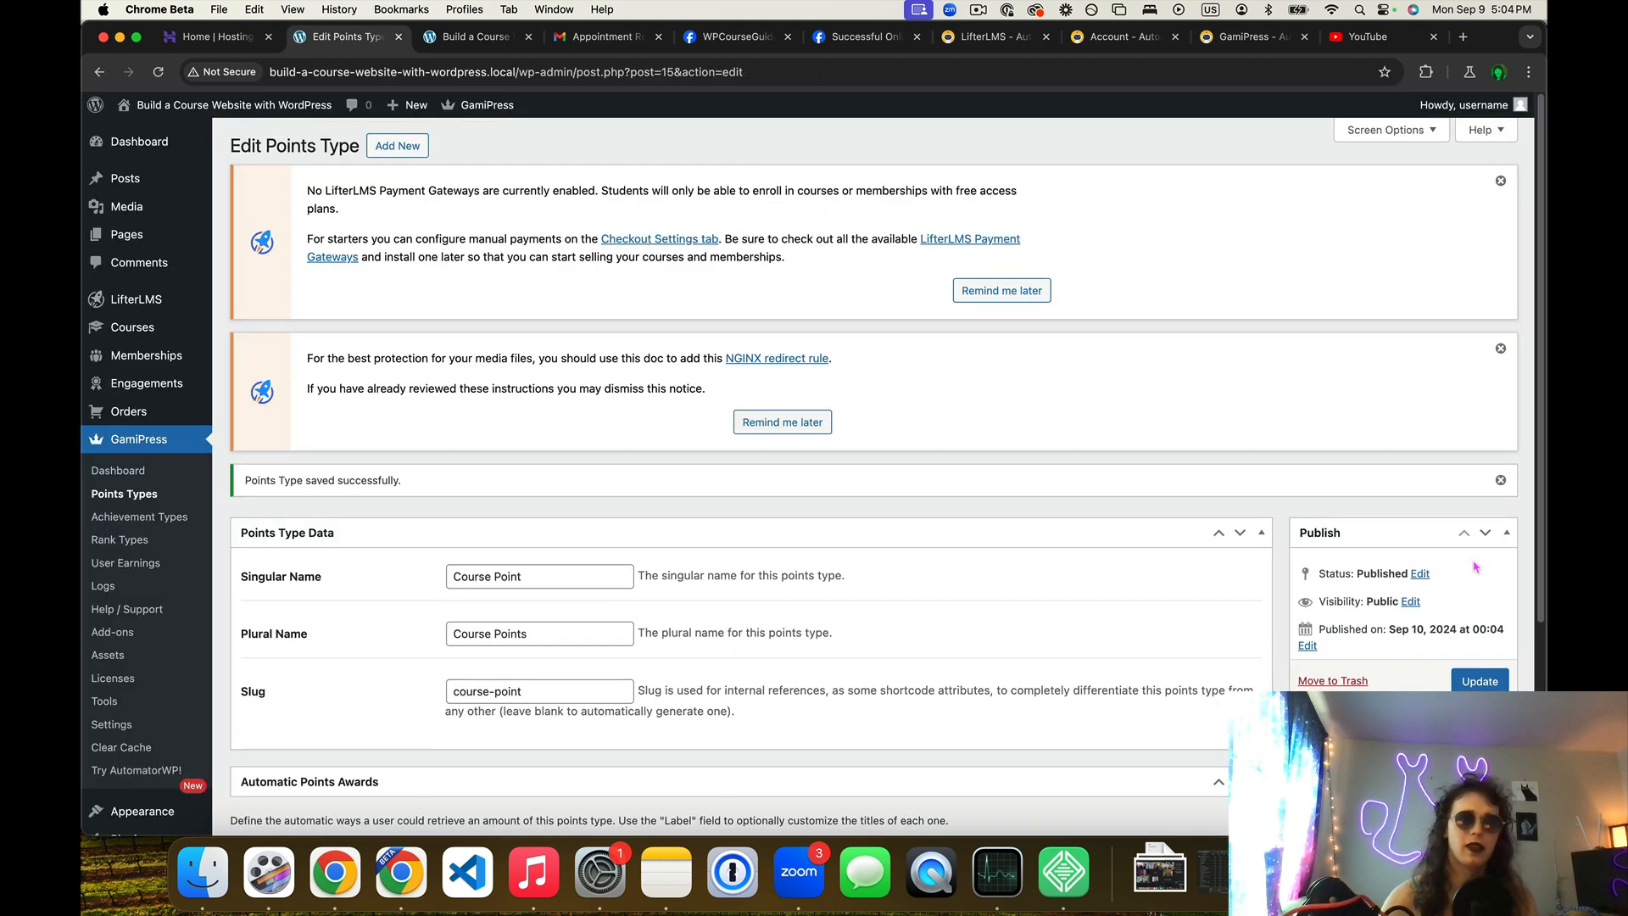
Review the published points type's names, slug and automatic points awards section
{"action": "scroll", "coordinate": [499, 710], "scroll_direction": "up", "scroll_amount": 5}
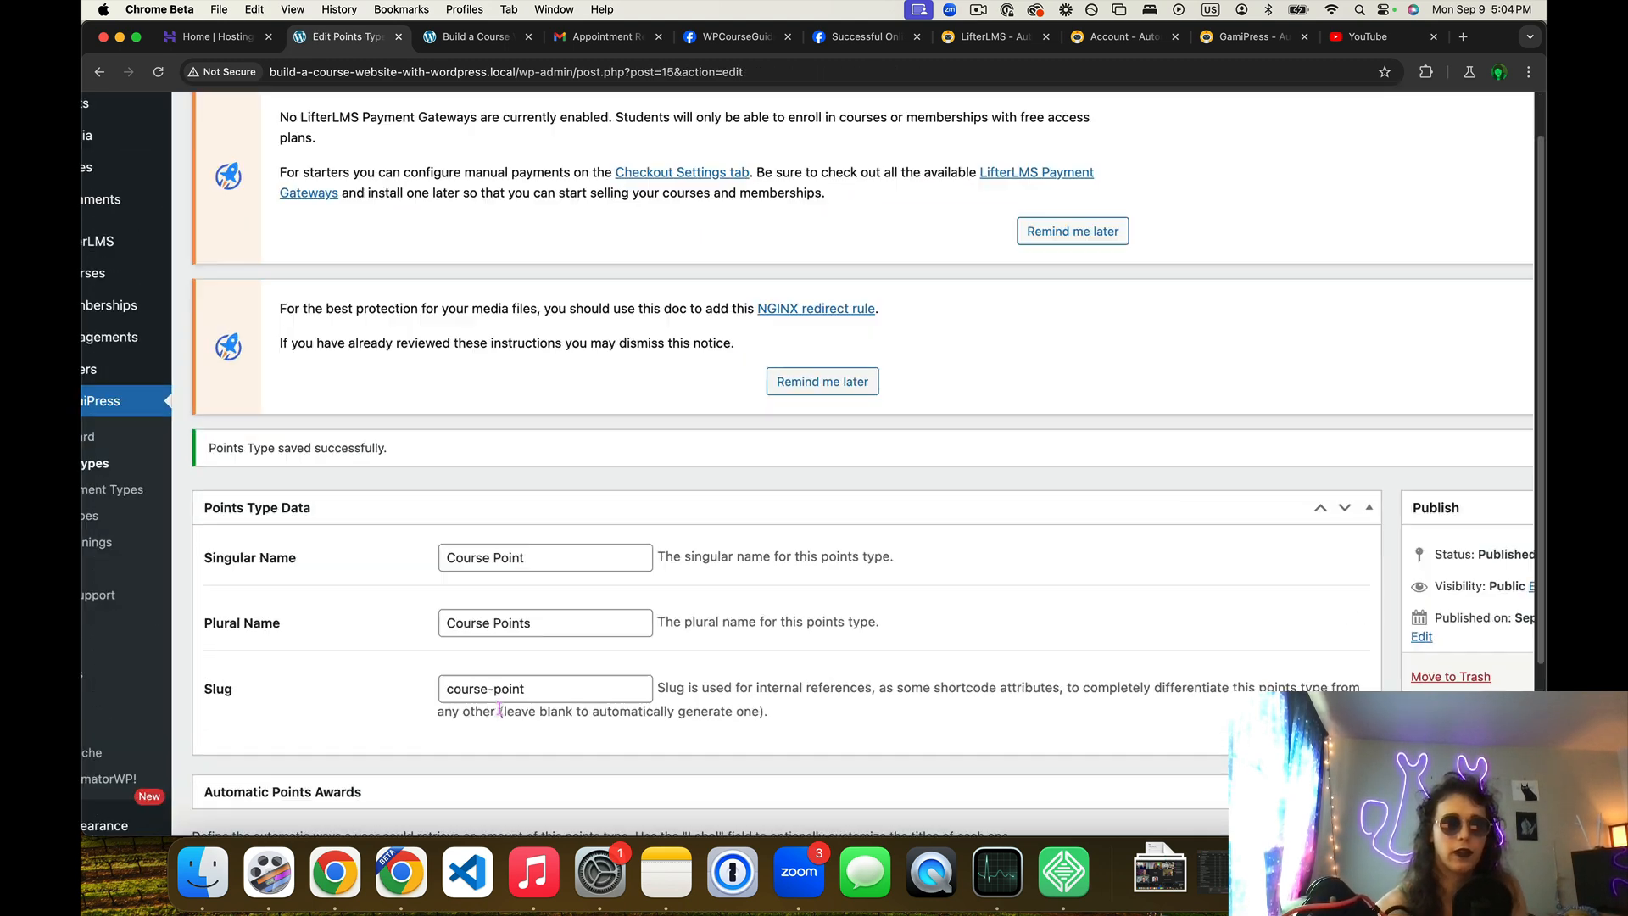
{"action": "scroll", "coordinate": [499, 711], "scroll_direction": "down", "scroll_amount": 5}
{"action": "scroll", "coordinate": [498, 711], "scroll_direction": "down", "scroll_amount": 2}
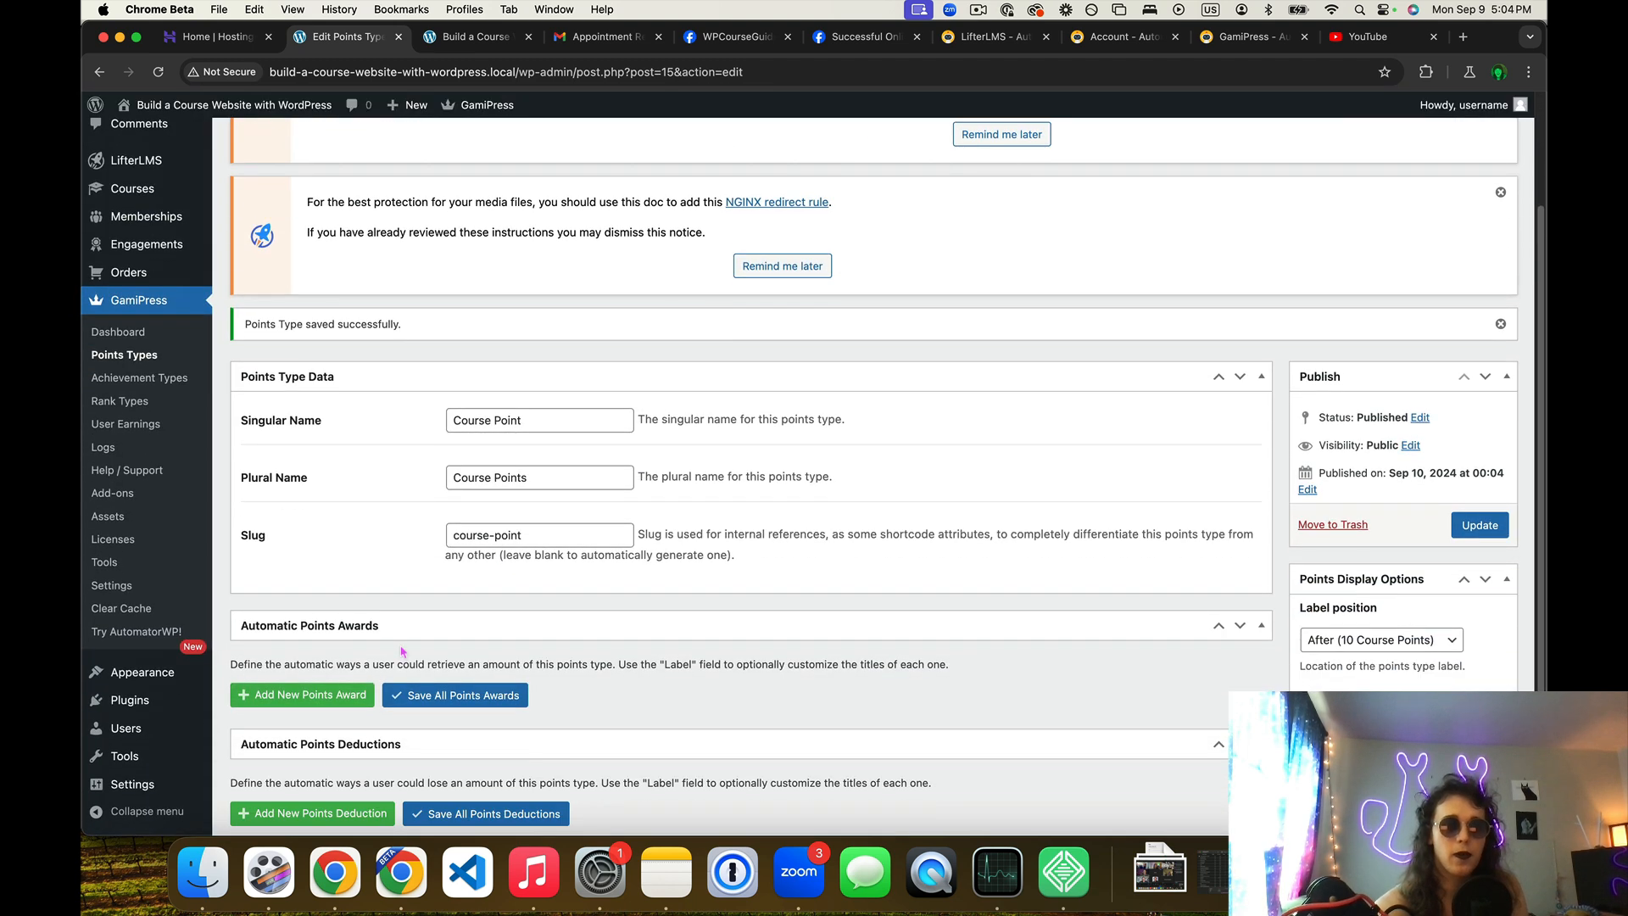
Add a new automatic points award for the Course Points type with "Complete a lesson" as its triggering event
{"action": "left_click", "coordinate": [329, 681]}
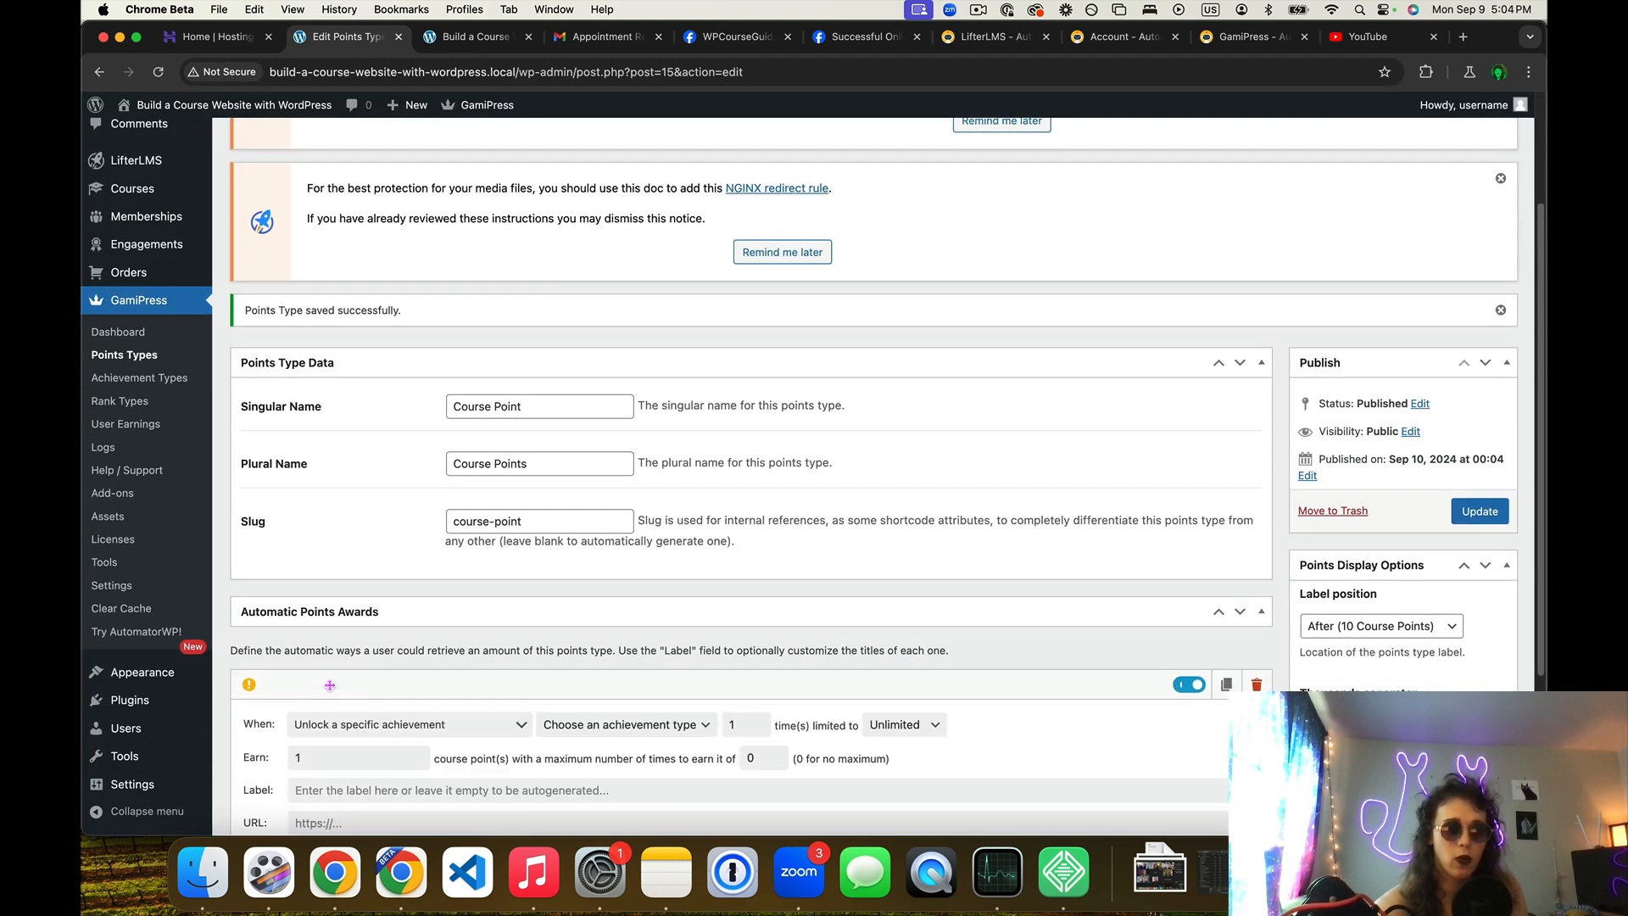
{"action": "scroll", "coordinate": [330, 685], "scroll_direction": "down", "scroll_amount": 3}
{"action": "scroll", "coordinate": [330, 685], "scroll_direction": "up", "scroll_amount": 5}
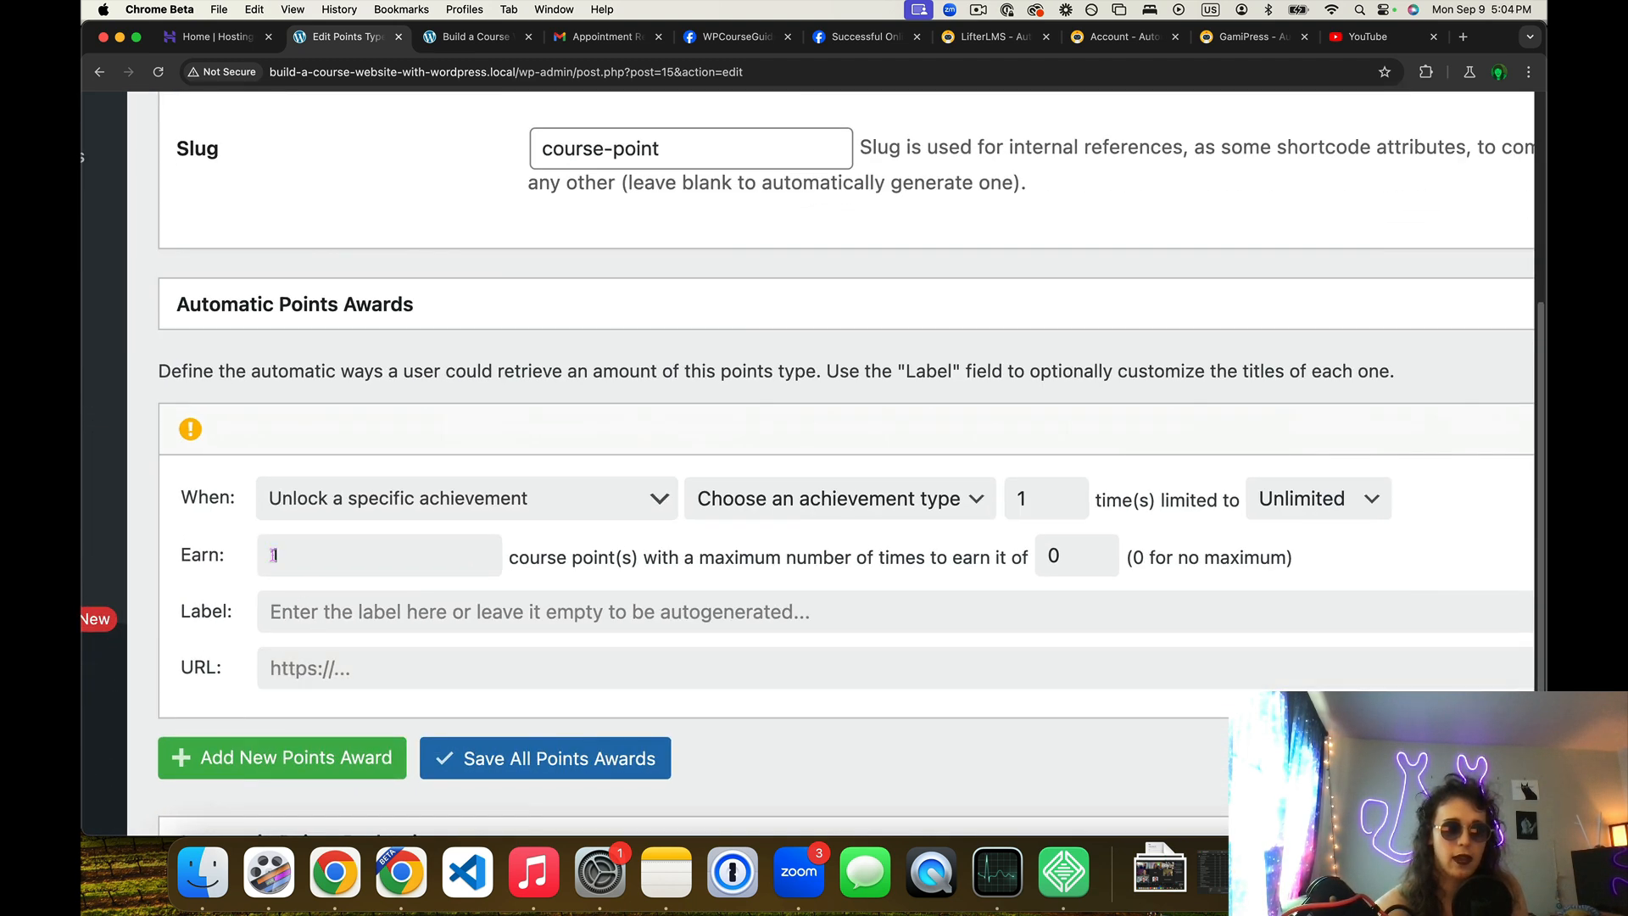
{"action": "left_click", "coordinate": [324, 506]}
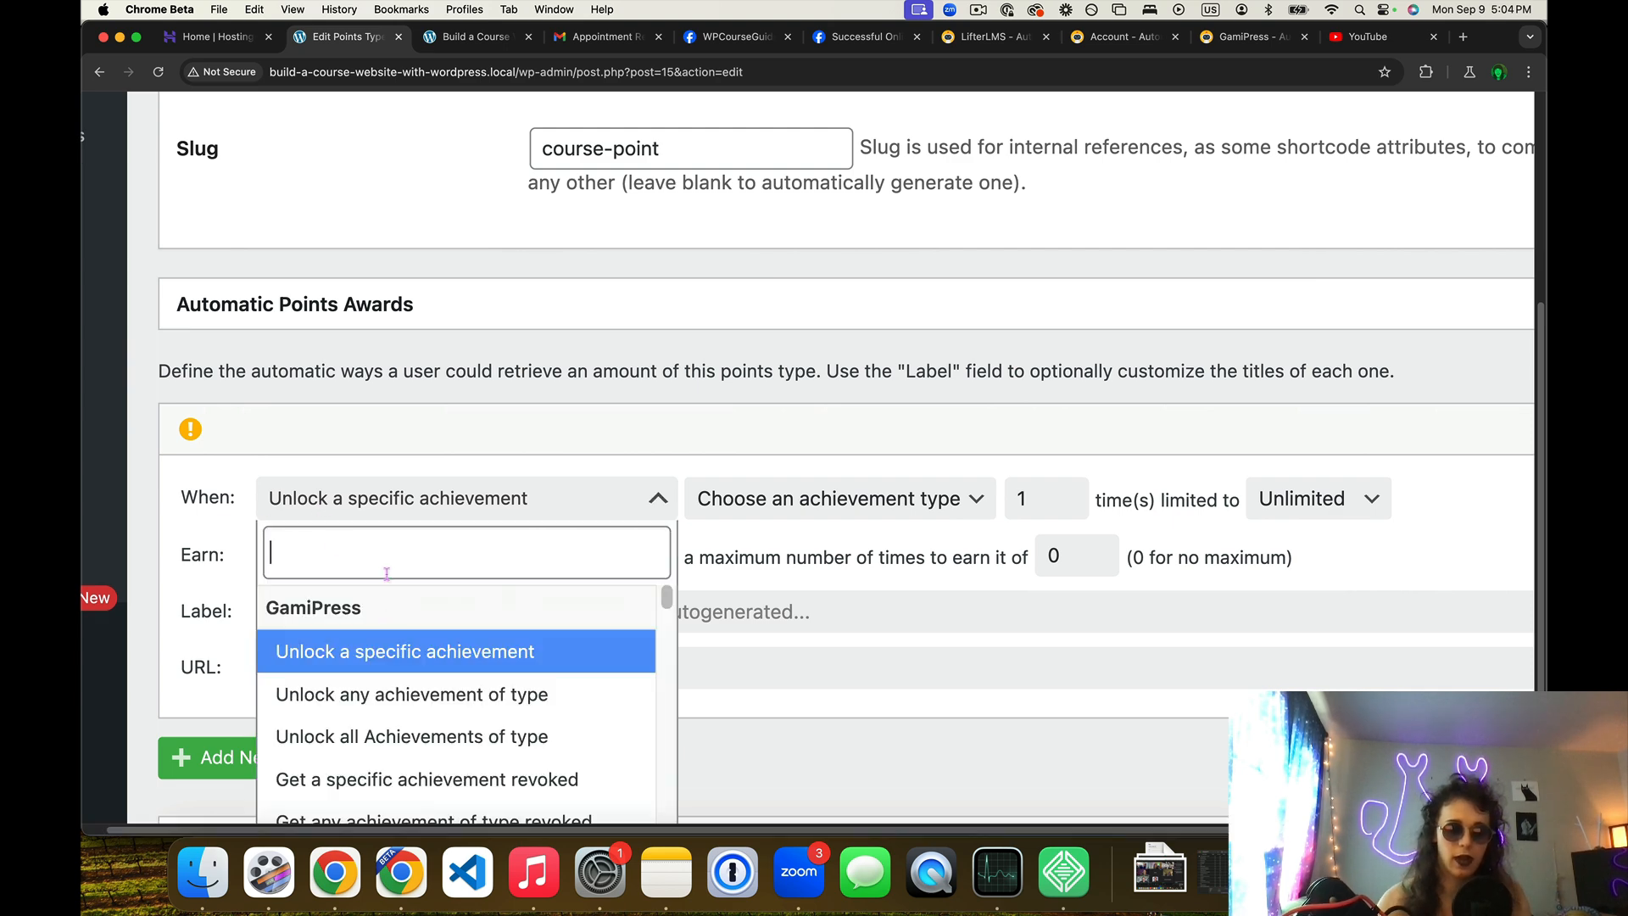
{"action": "type", "text": "lesson"}
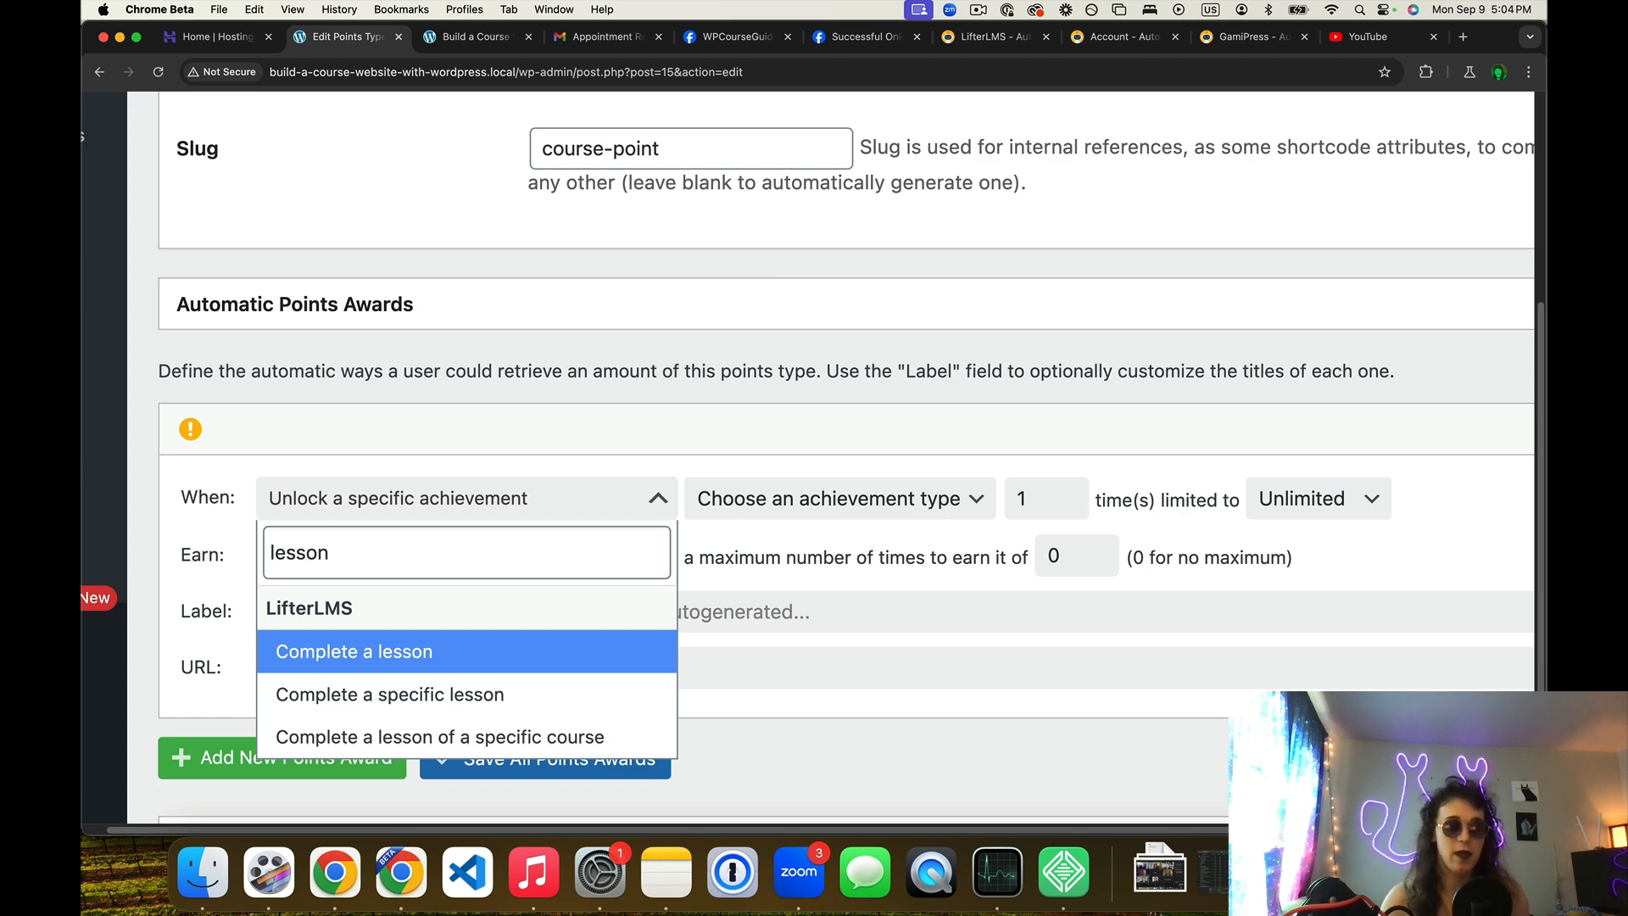
{"action": "left_click", "coordinate": [311, 654]}
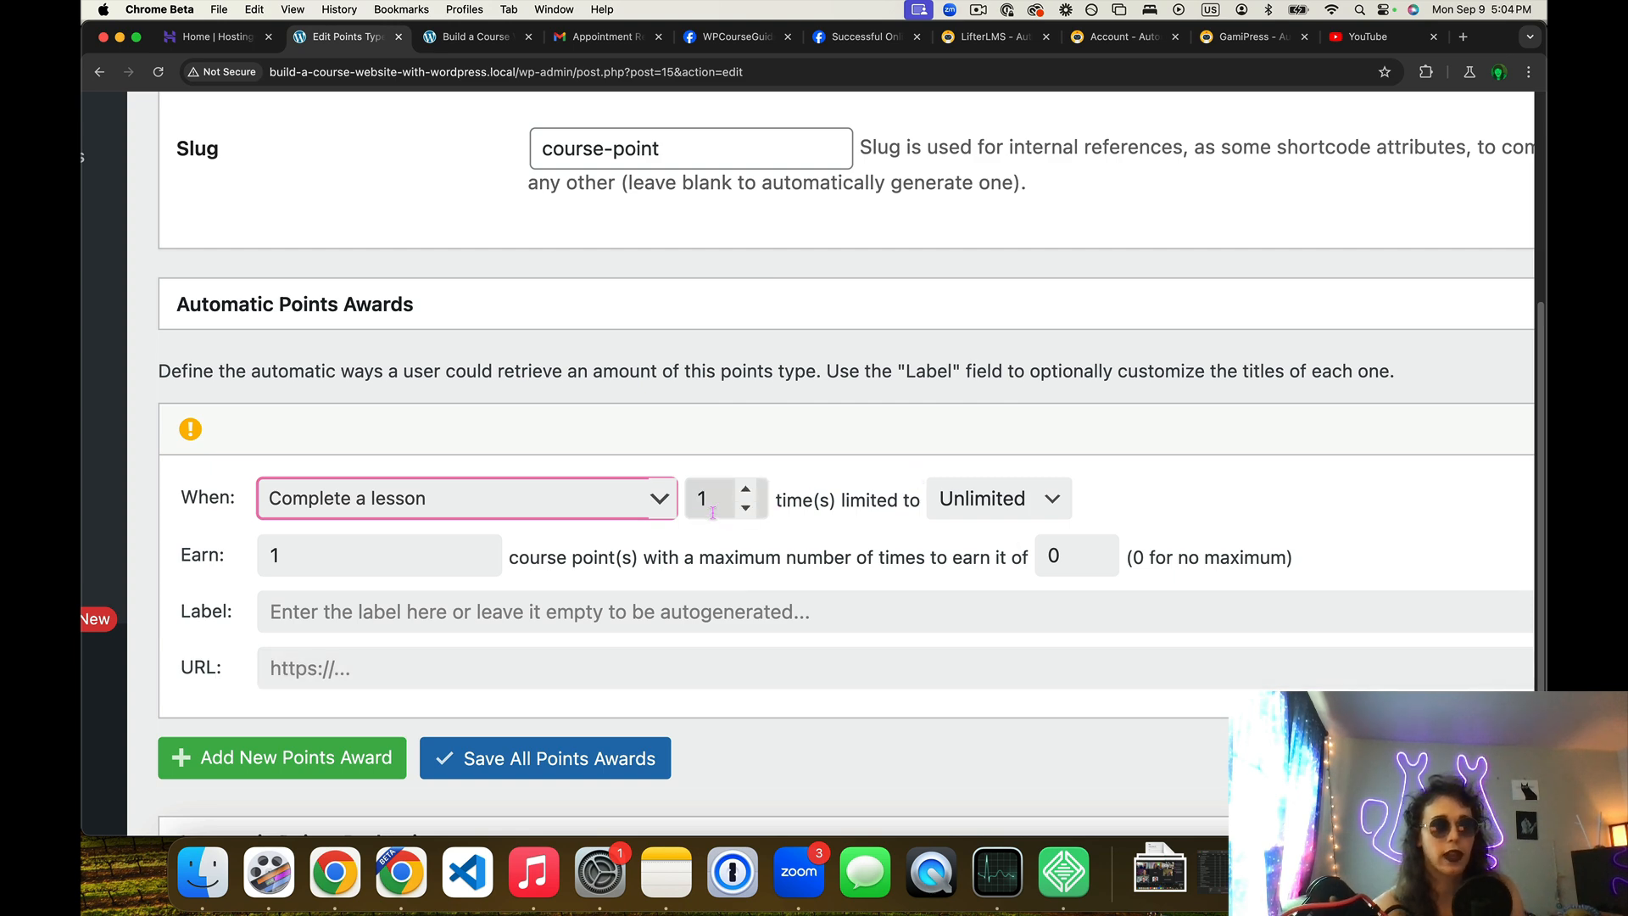
{"action": "left_click", "coordinate": [526, 516]}
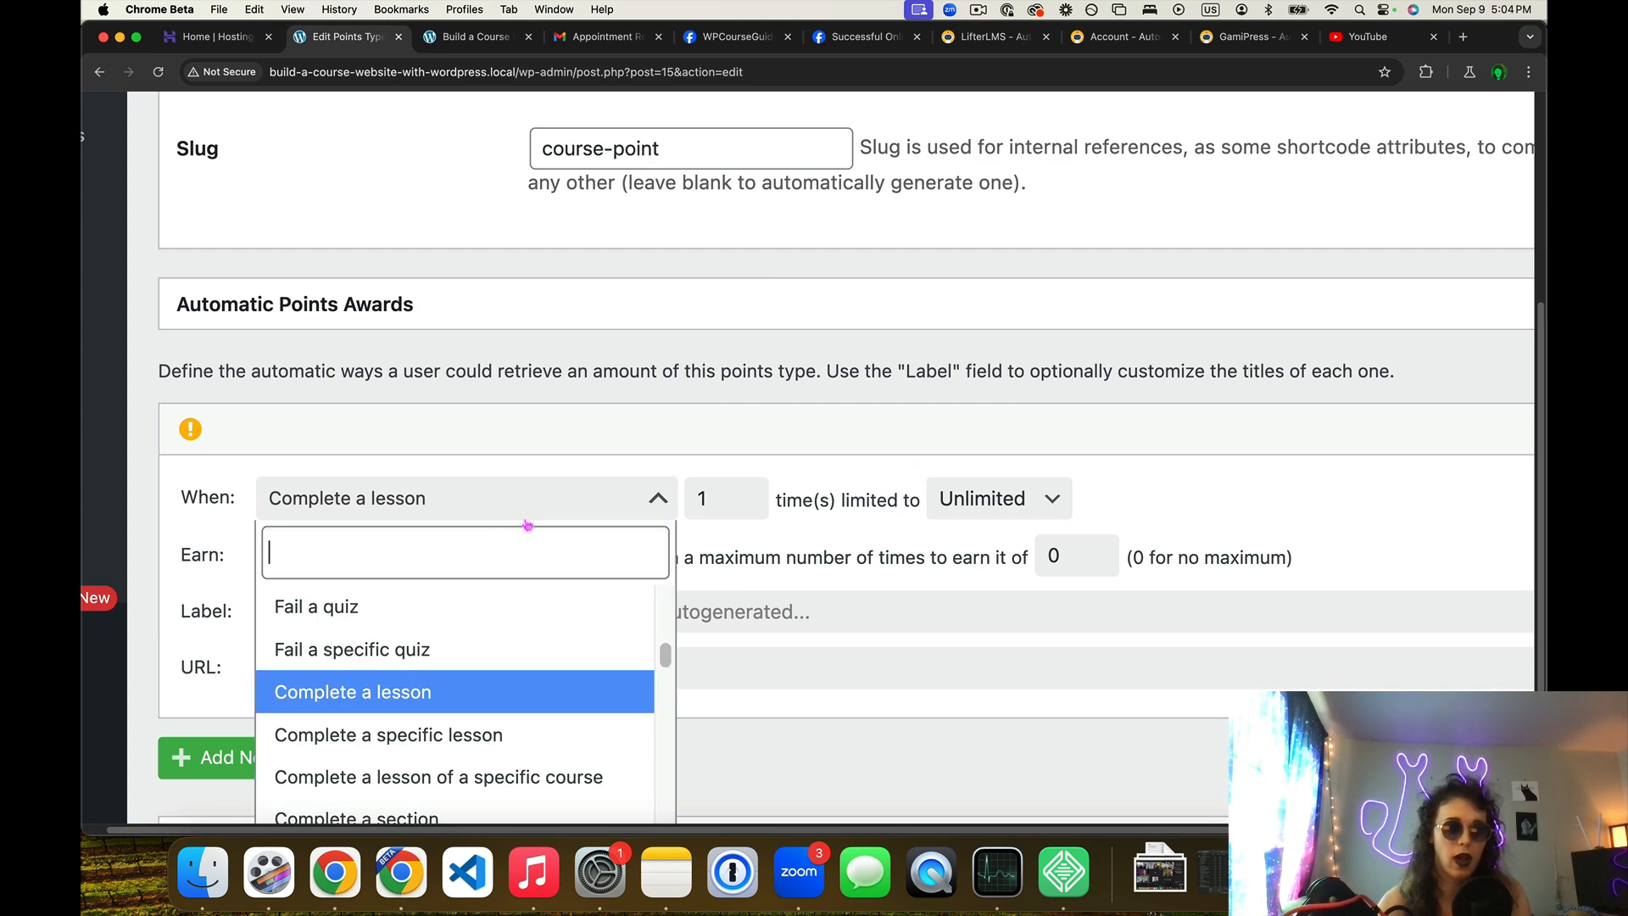
{"action": "left_click", "coordinate": [861, 754]}
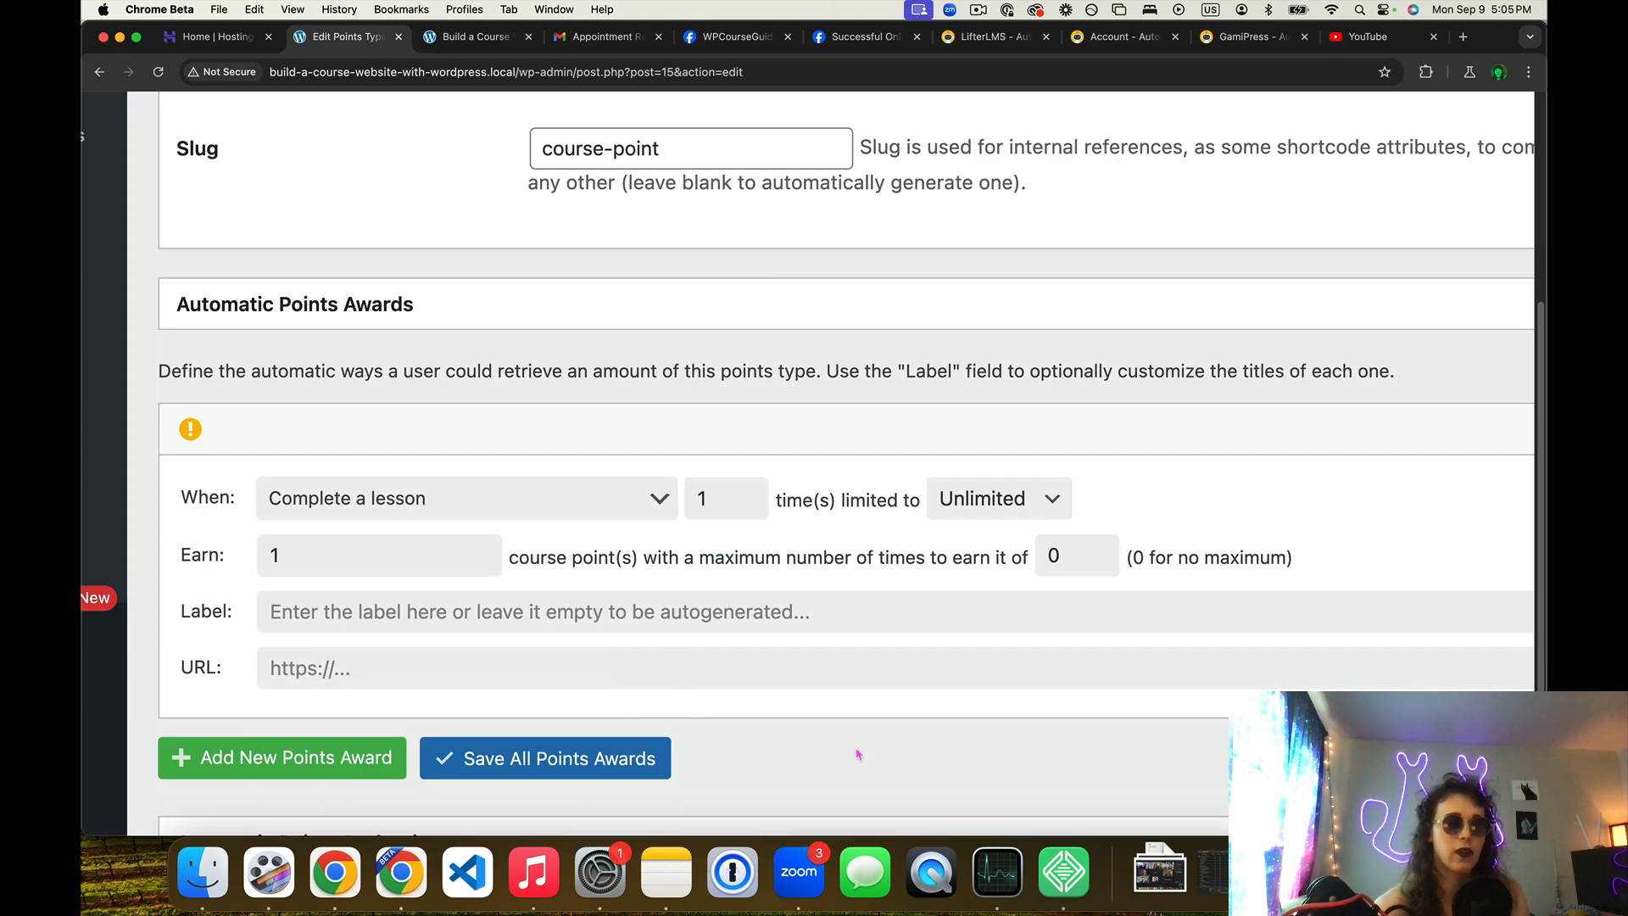
Save all points awards, keeping the default of 1 course point per completed lesson, unlimited, with label and URL blank
{"action": "scroll", "coordinate": [443, 445], "scroll_direction": "down", "scroll_amount": 1}
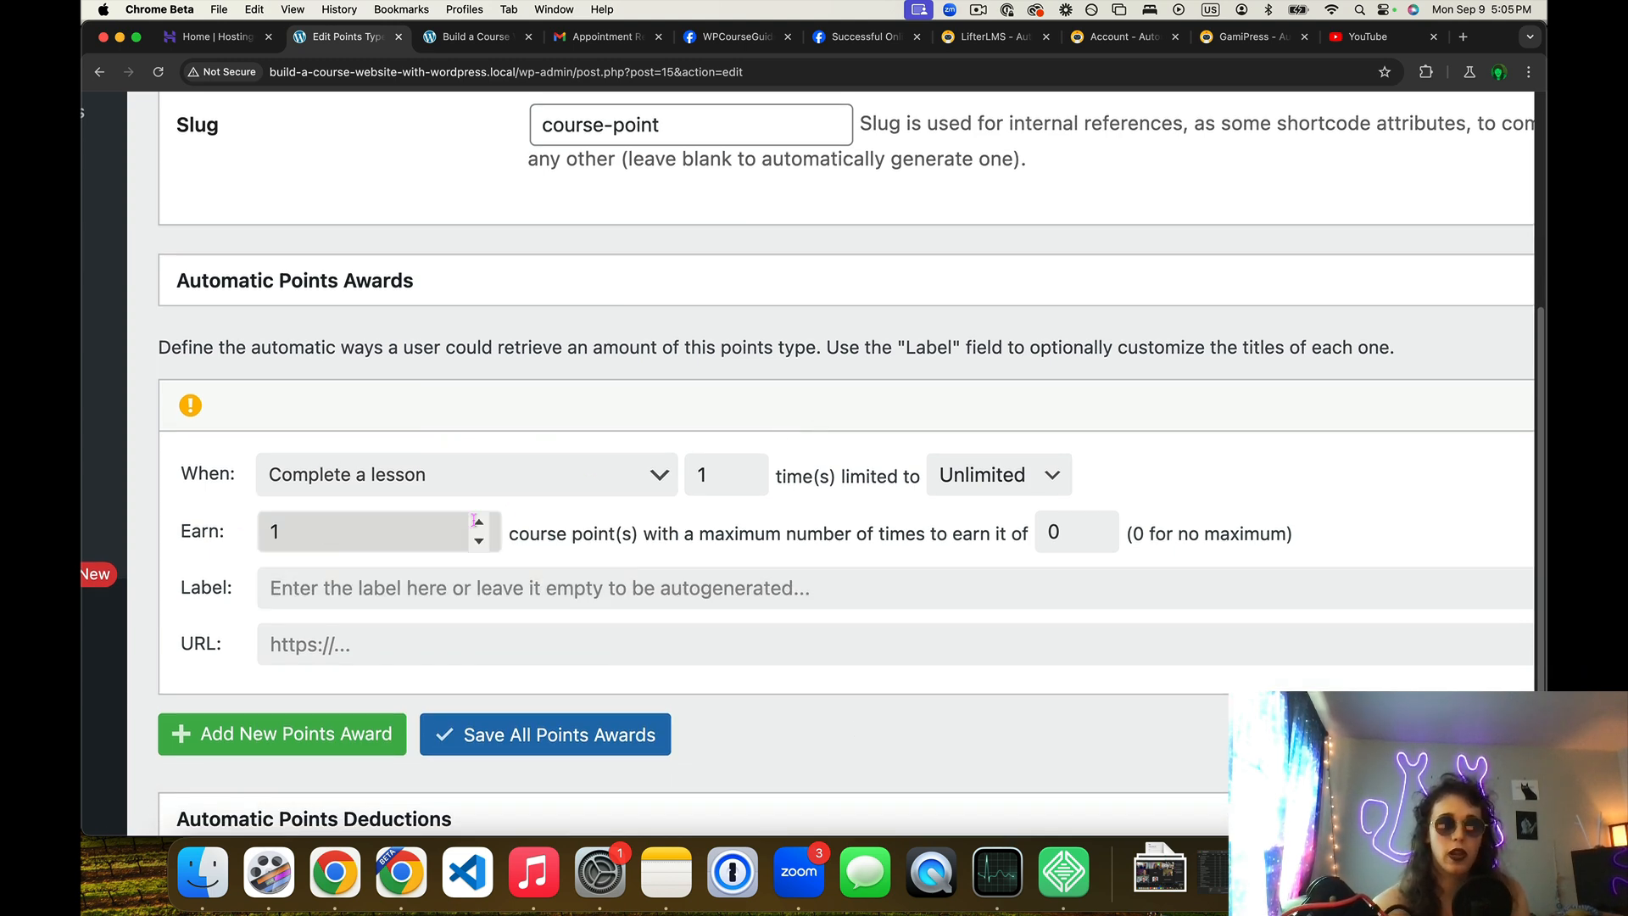
{"action": "scroll", "coordinate": [664, 555], "scroll_direction": "down", "scroll_amount": 1}
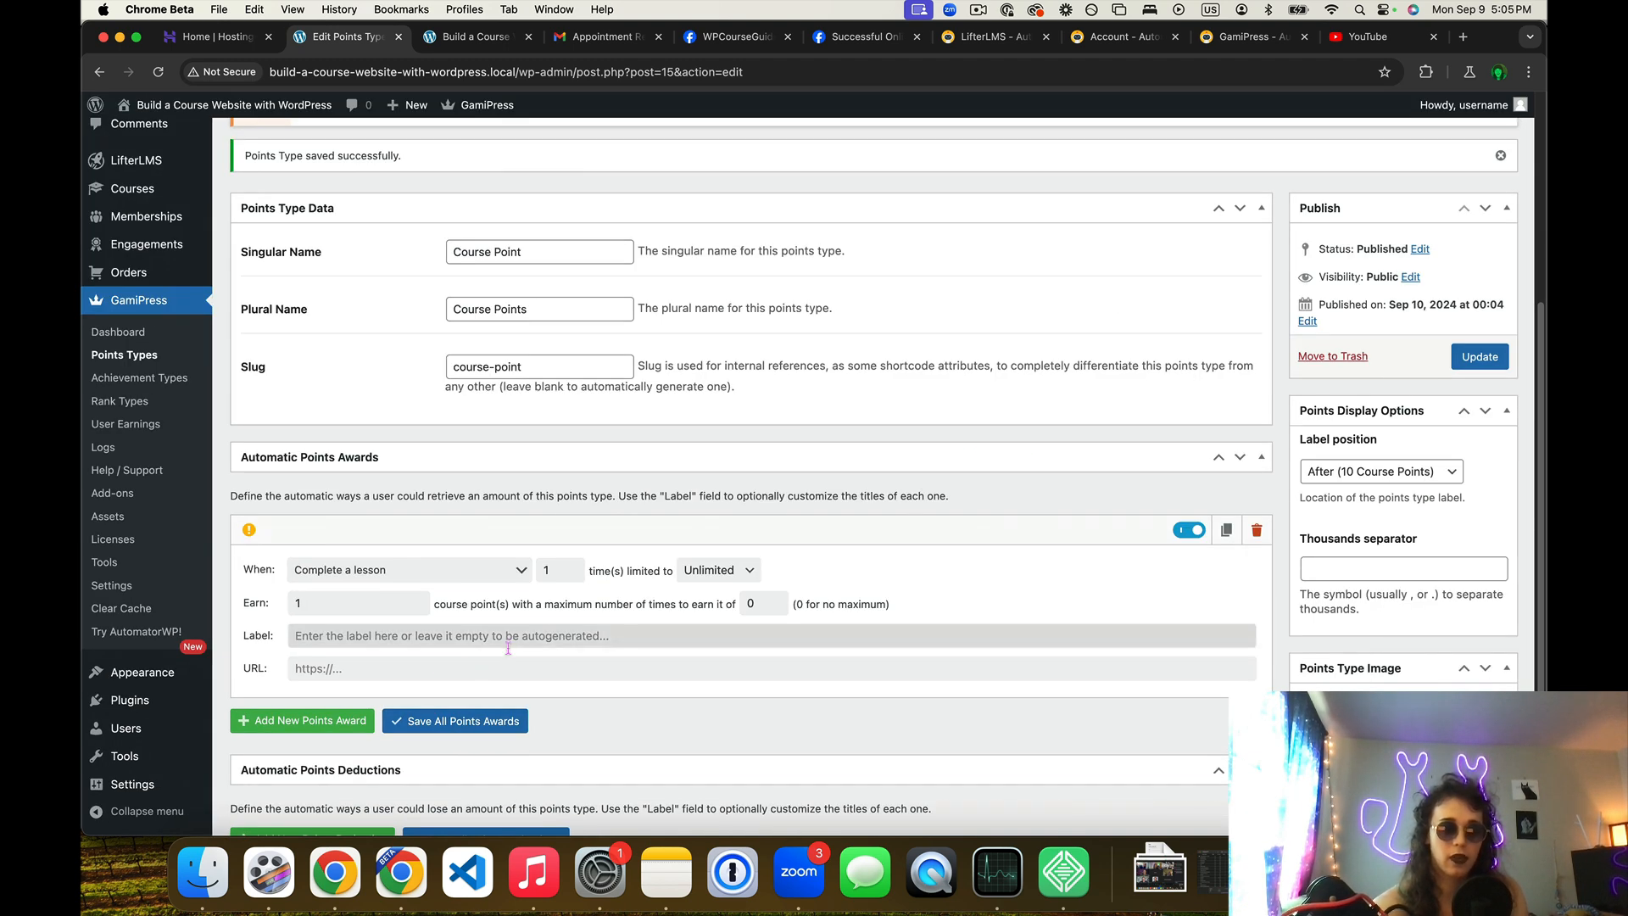
{"action": "left_click", "coordinate": [490, 719]}
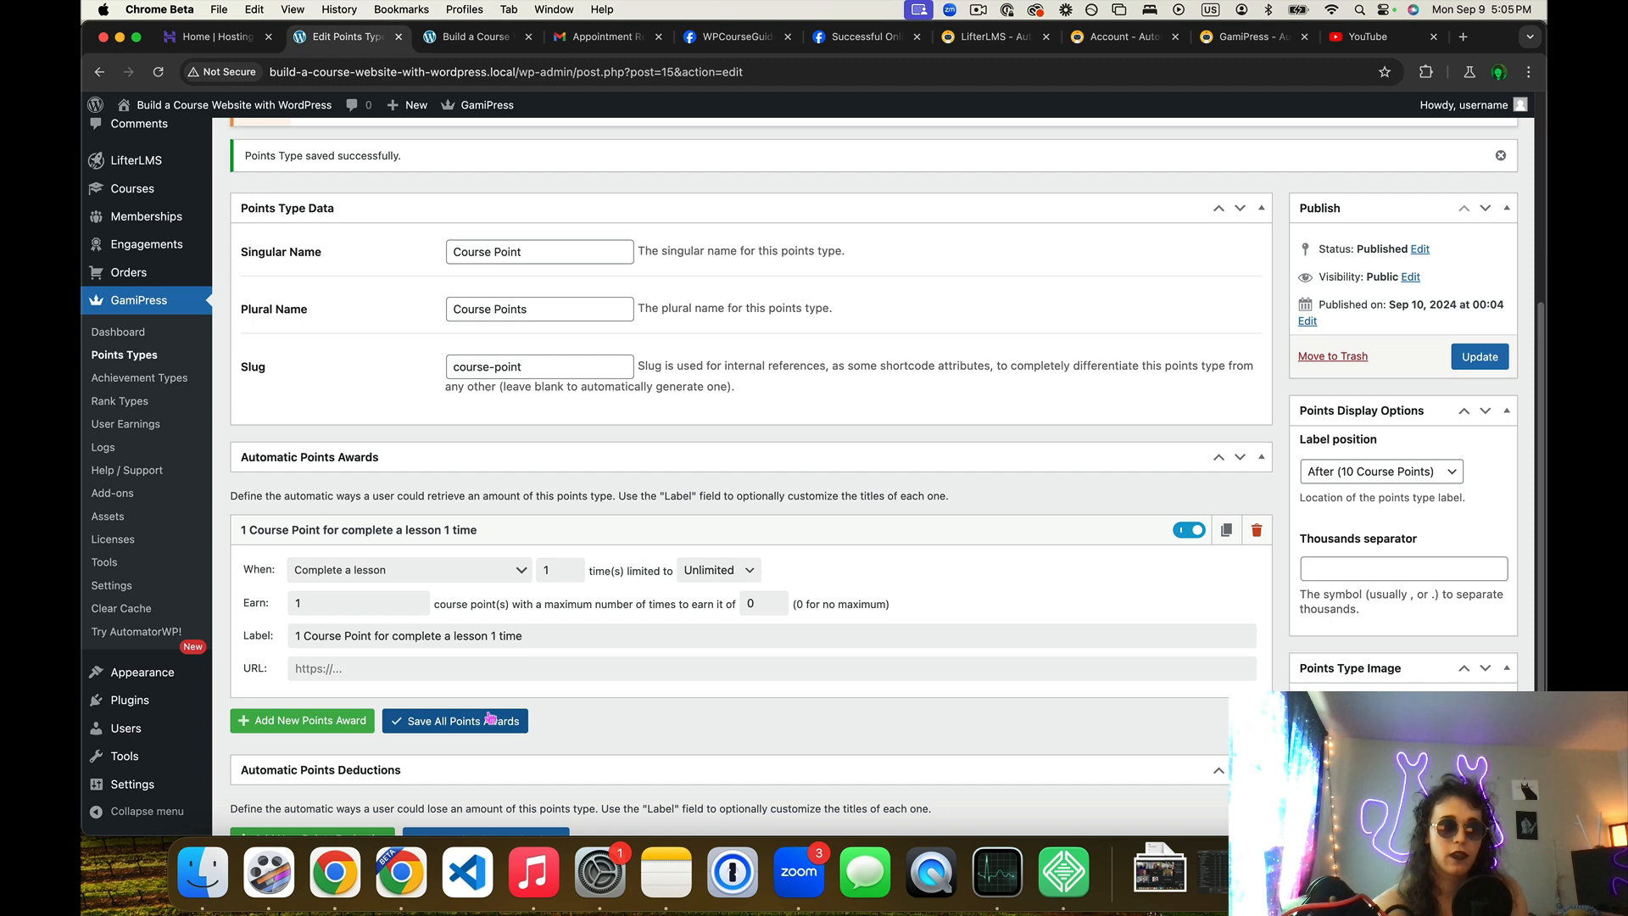
Review the saved points award, and switch to AutomatorWP's LifterLMS add-on page listing its triggers and actions
{"action": "scroll", "coordinate": [477, 682], "scroll_direction": "up", "scroll_amount": 1}
{"action": "scroll", "coordinate": [478, 655], "scroll_direction": "up", "scroll_amount": 3}
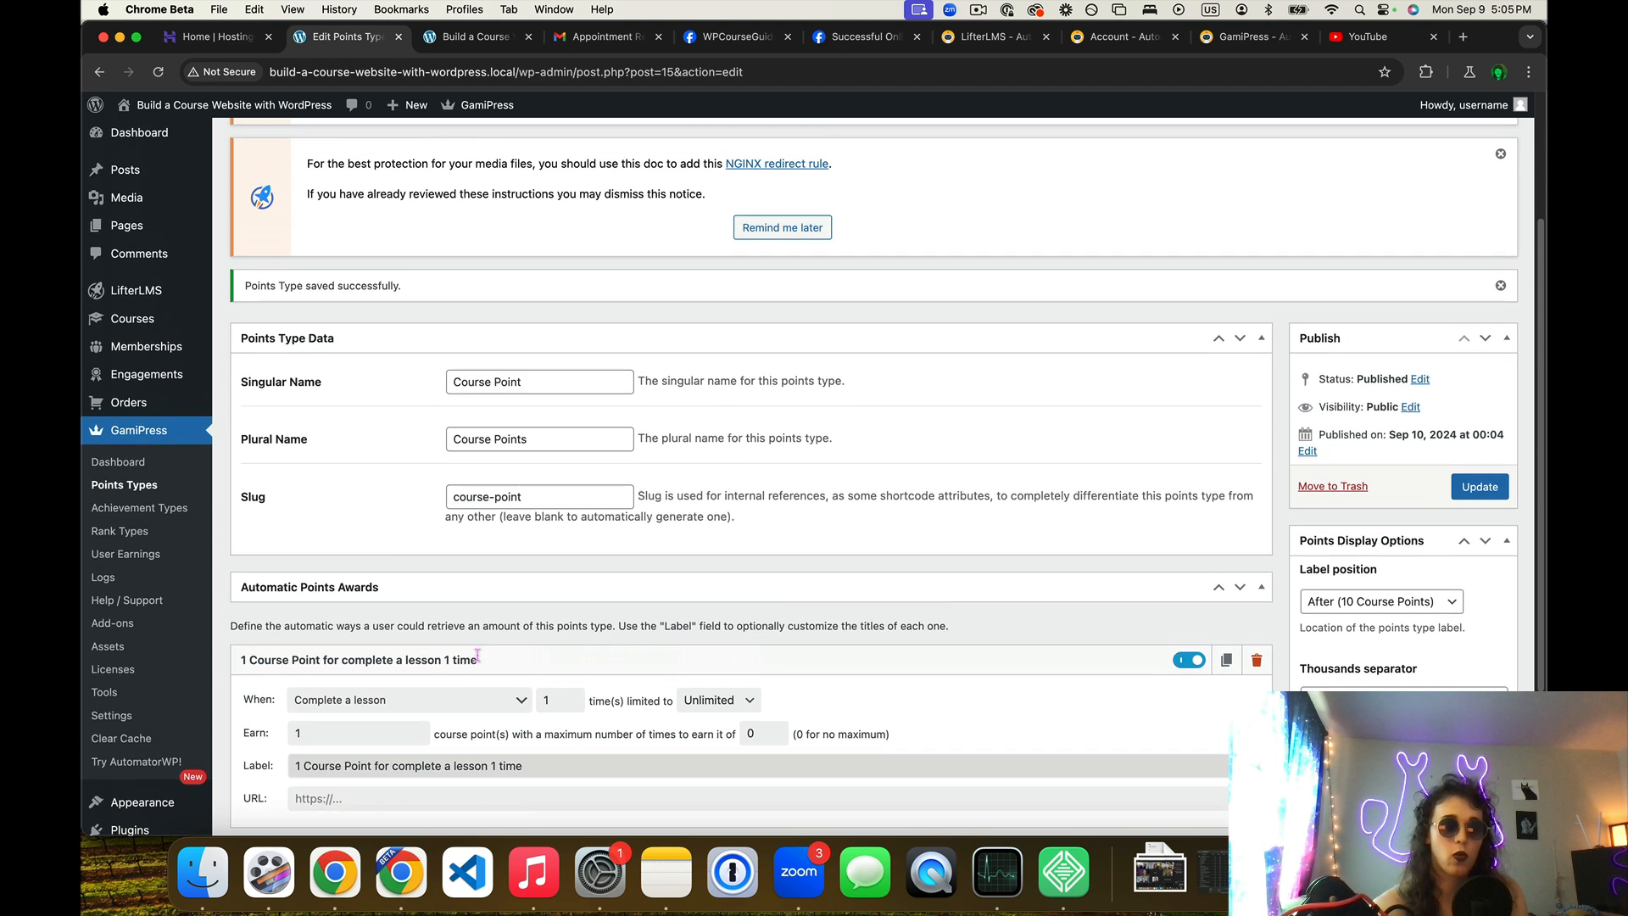
{"action": "scroll", "coordinate": [272, 492], "scroll_direction": "down", "scroll_amount": 2}
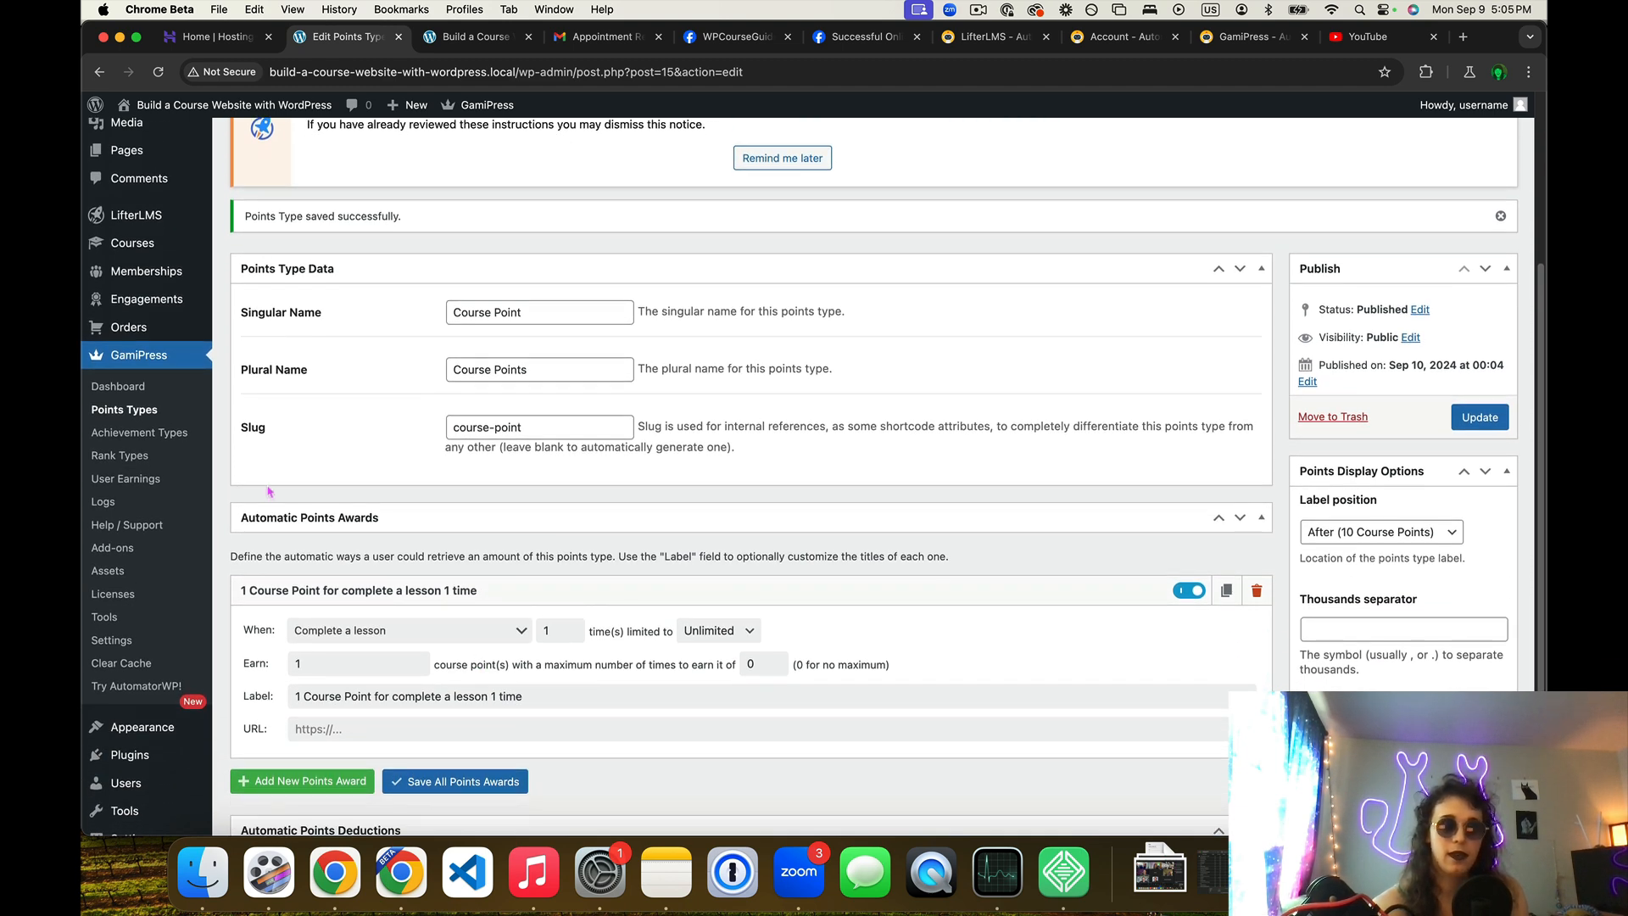
{"action": "left_click", "coordinate": [984, 40]}
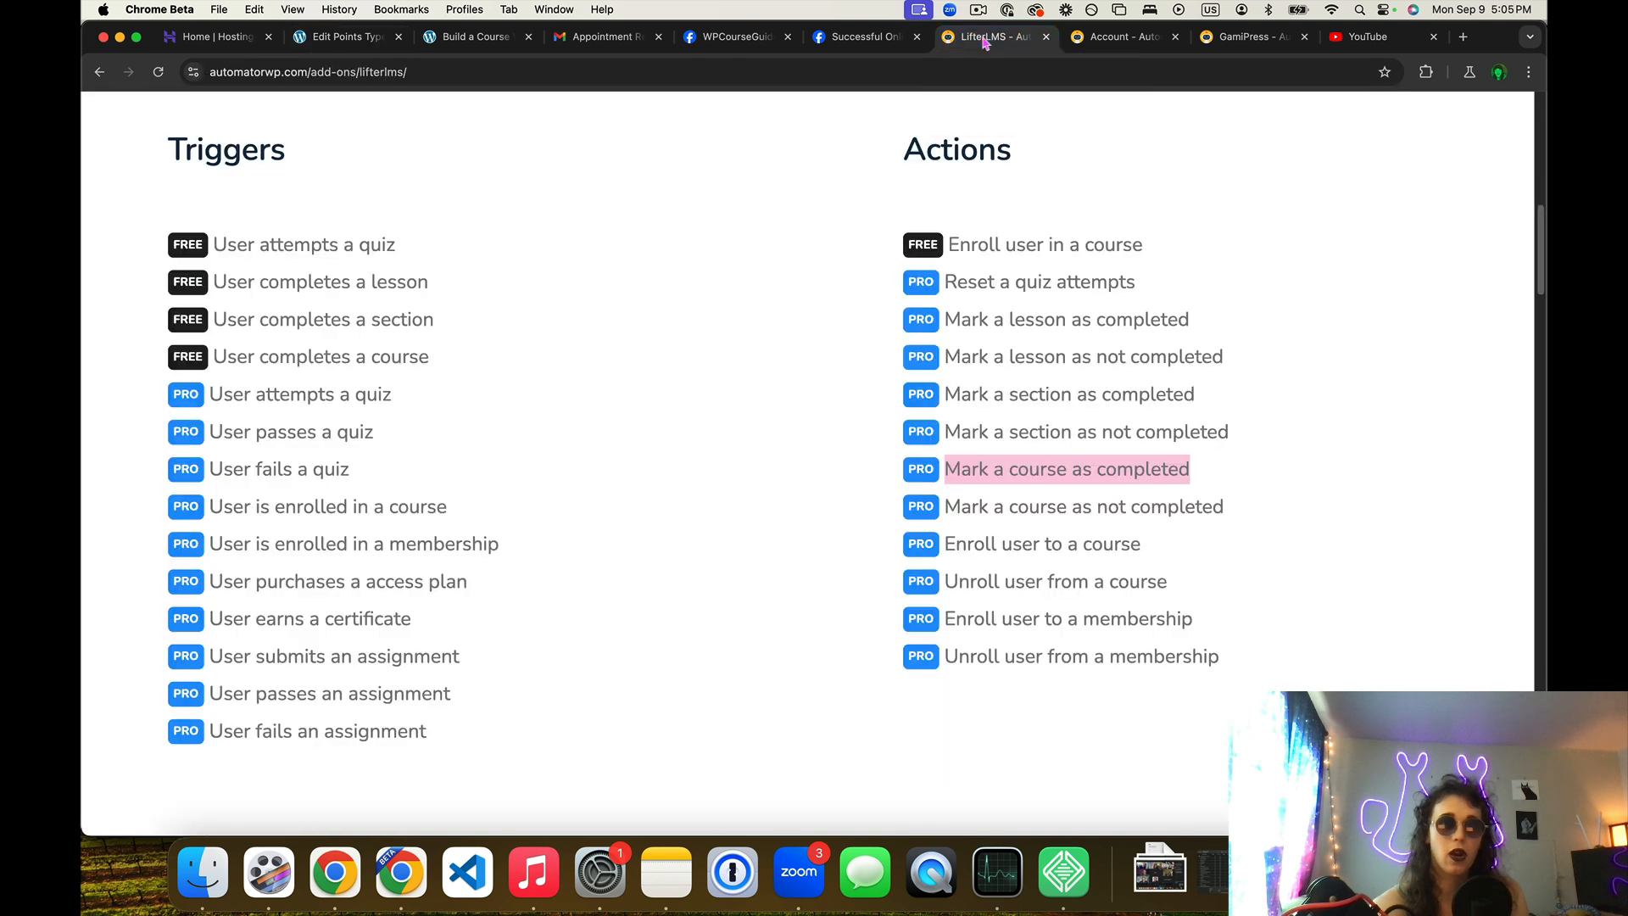